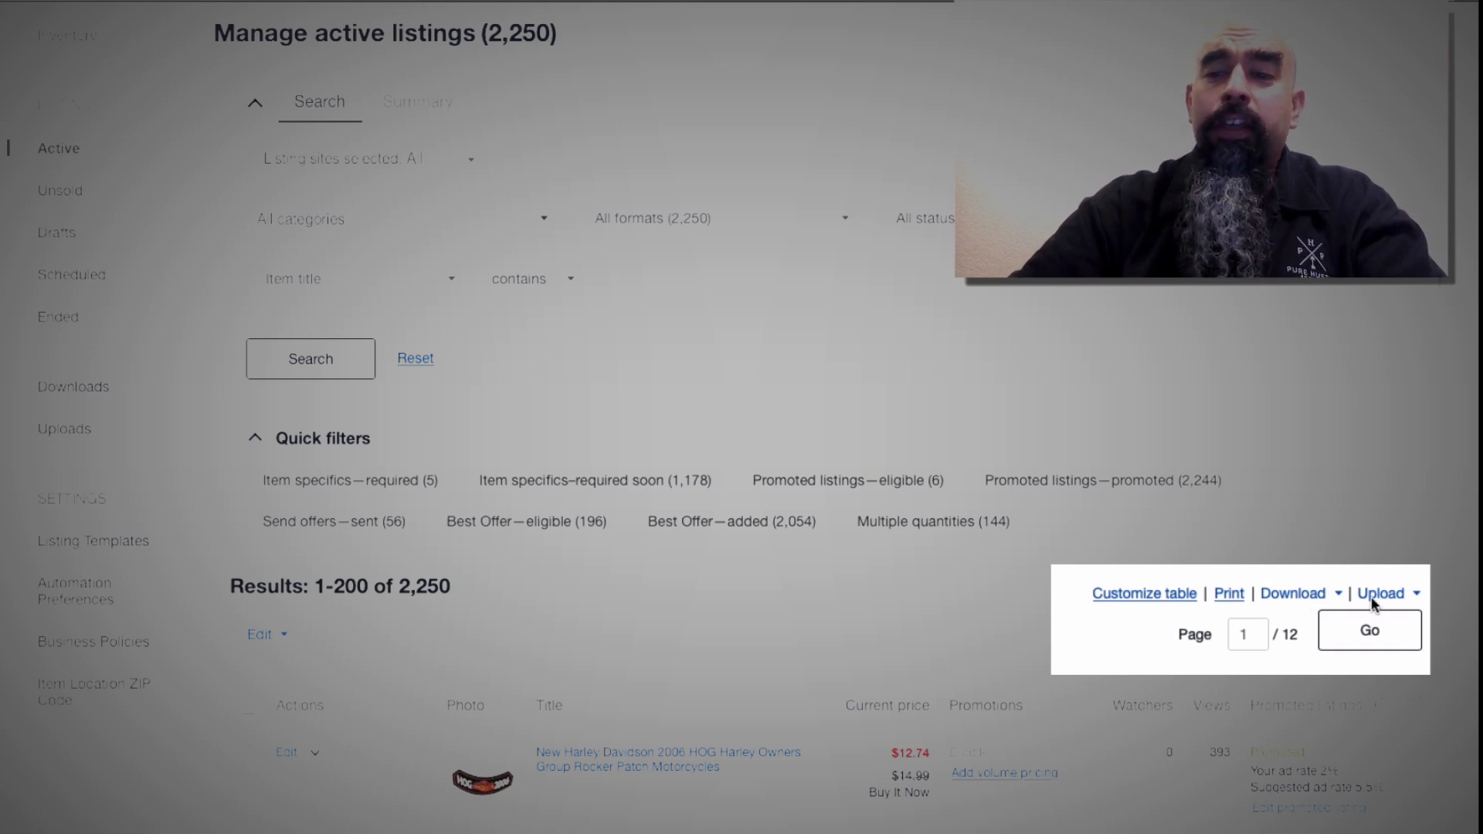
- Request the download of the 1,927 listings missing required or recommended item specifics
click(1297, 592)
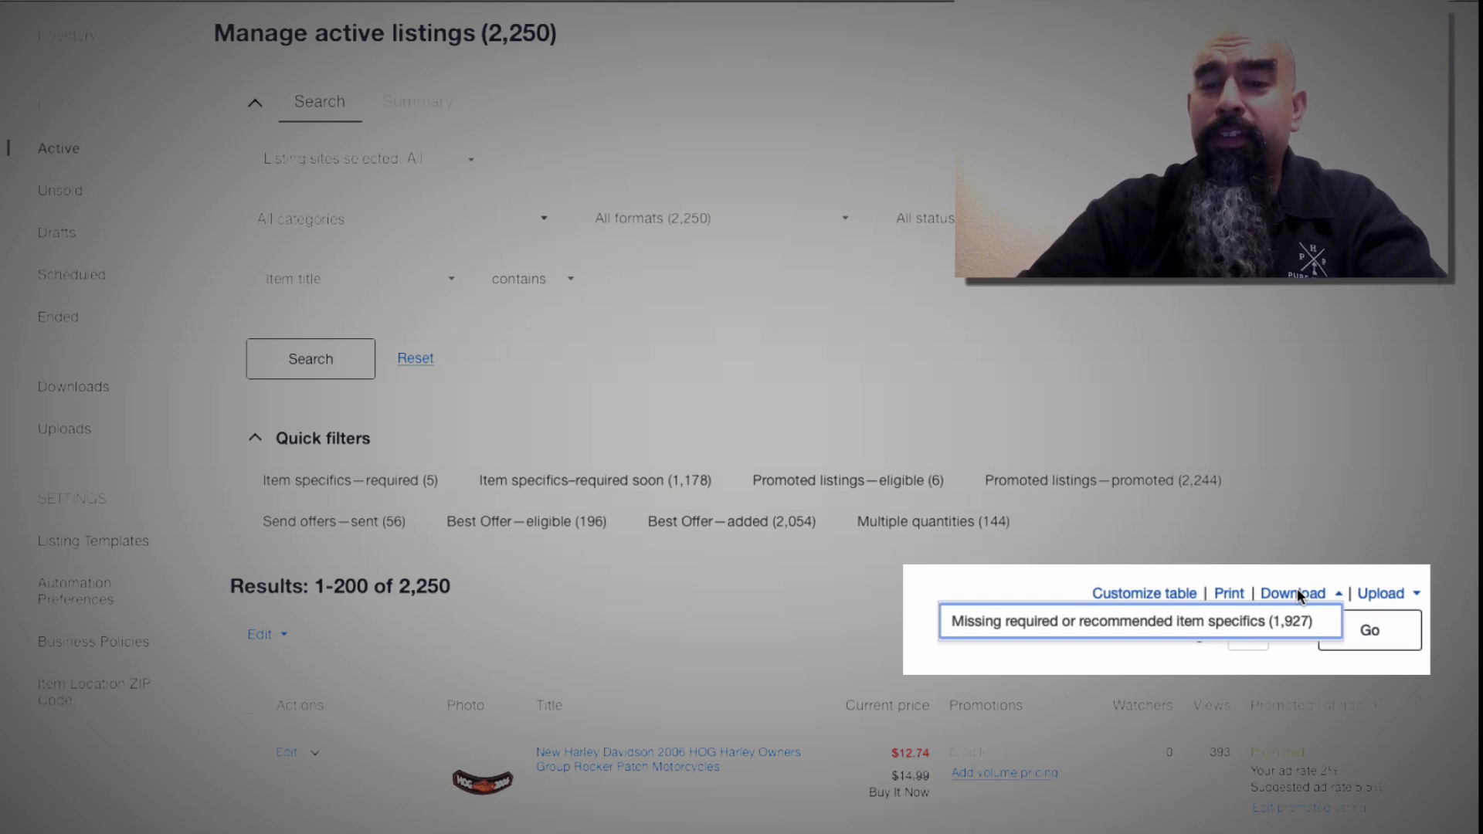
click(1187, 623)
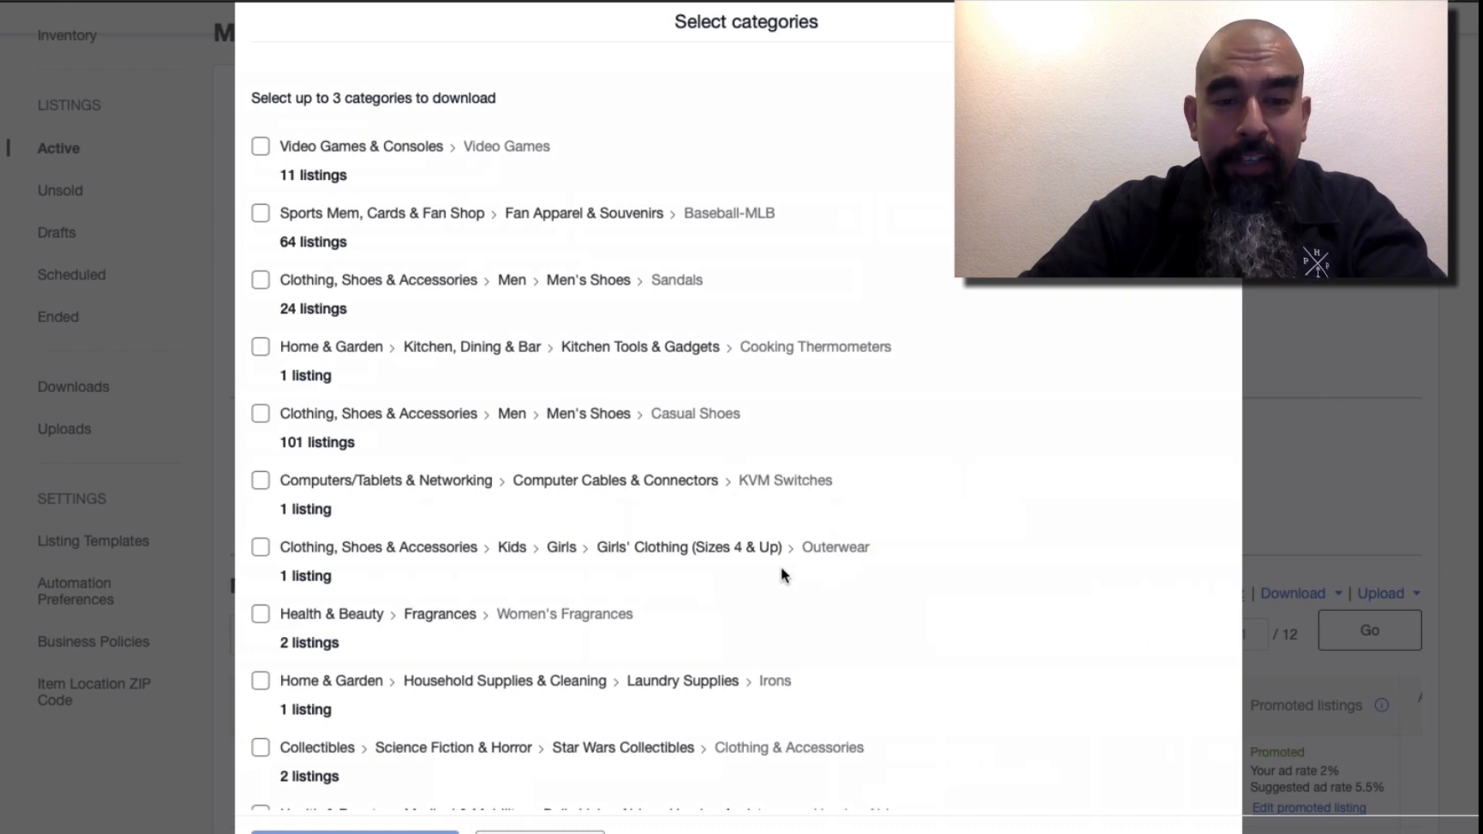
- Select the Men's Clothing > Sweaters category and download its item-specifics file
scroll(782, 570, down, 5)
scroll(781, 567, down, 8)
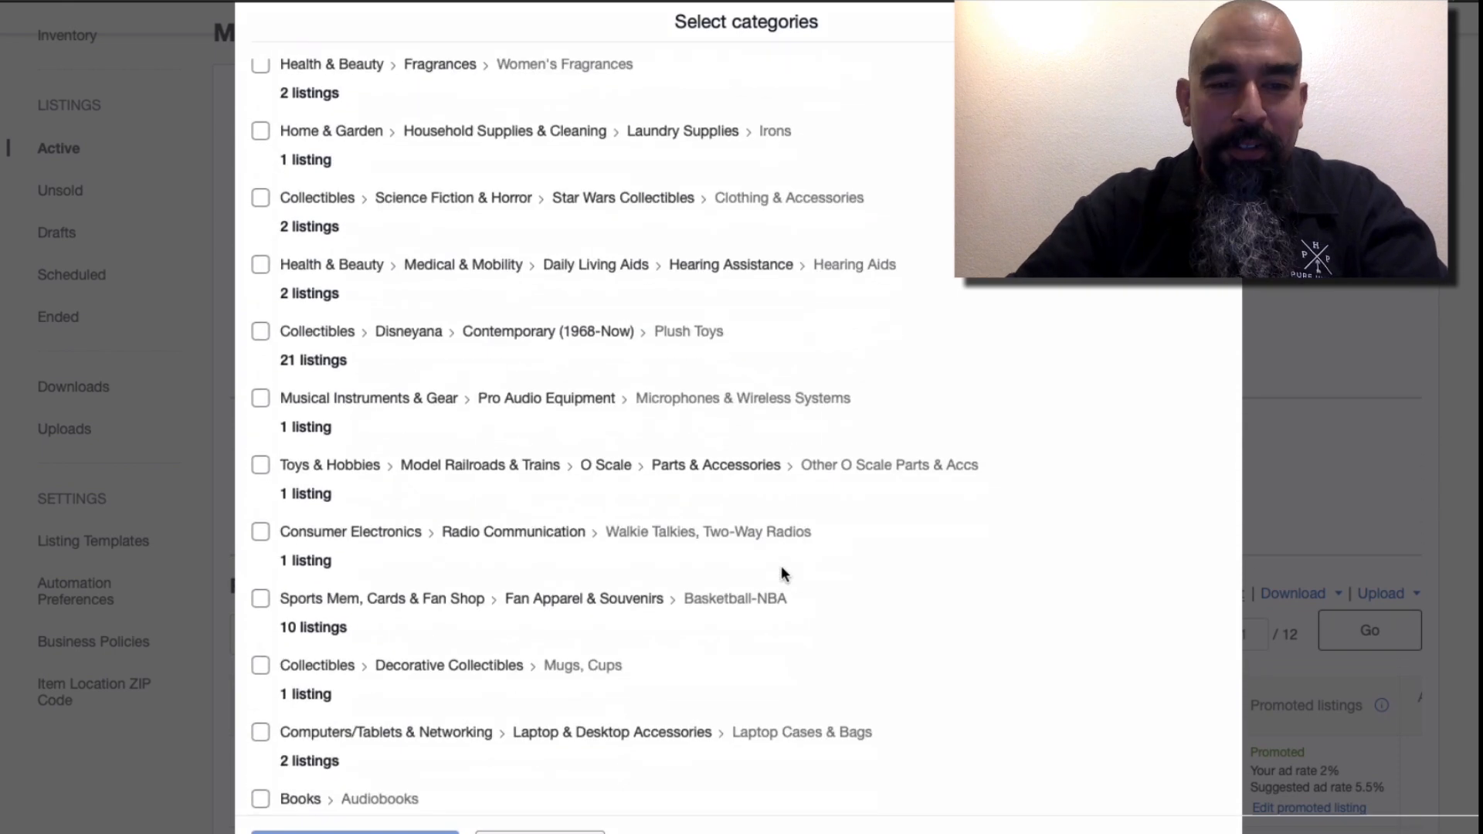
scroll(782, 569, down, 6)
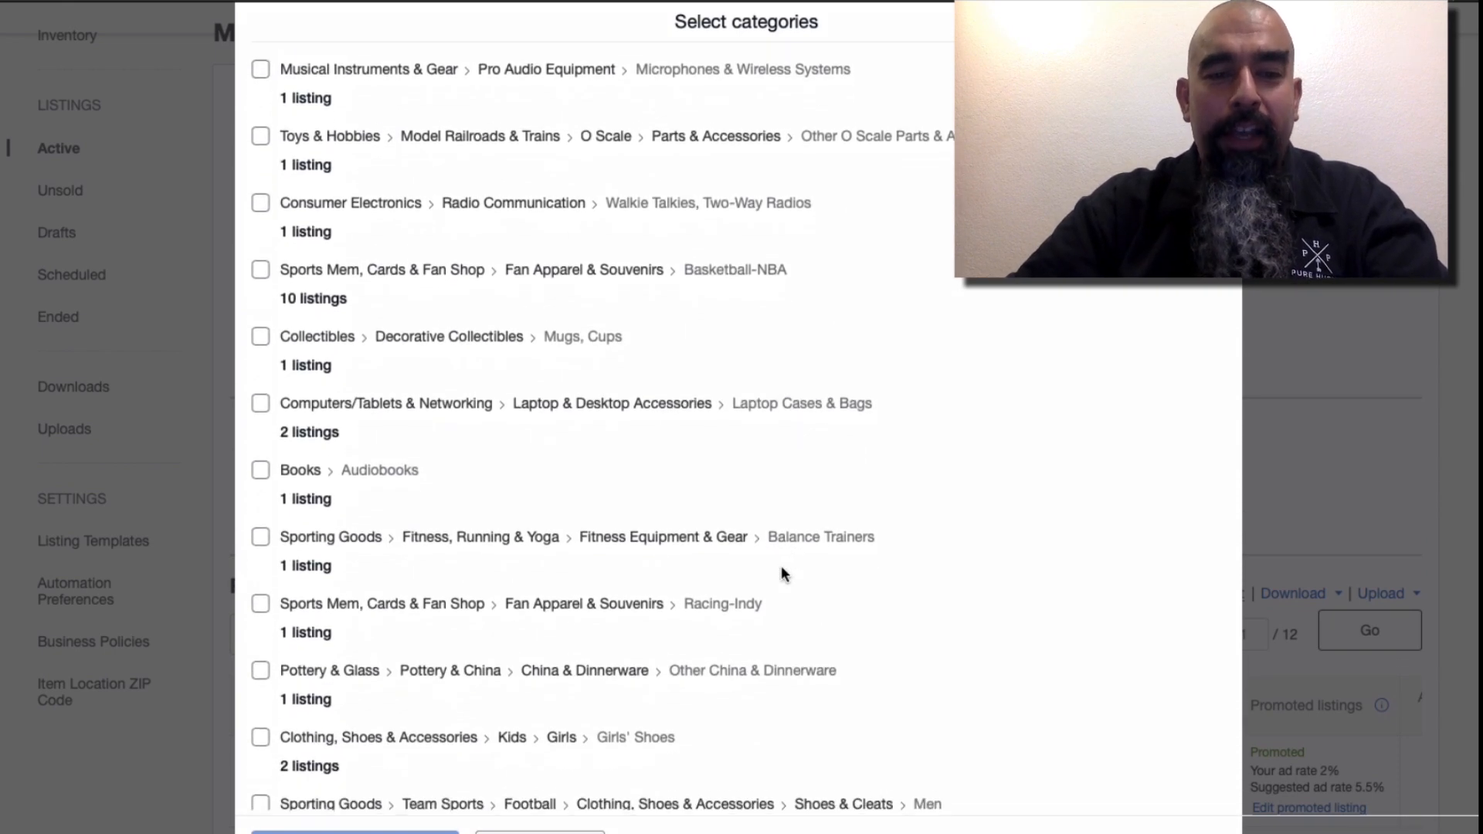
scroll(782, 568, down, 2)
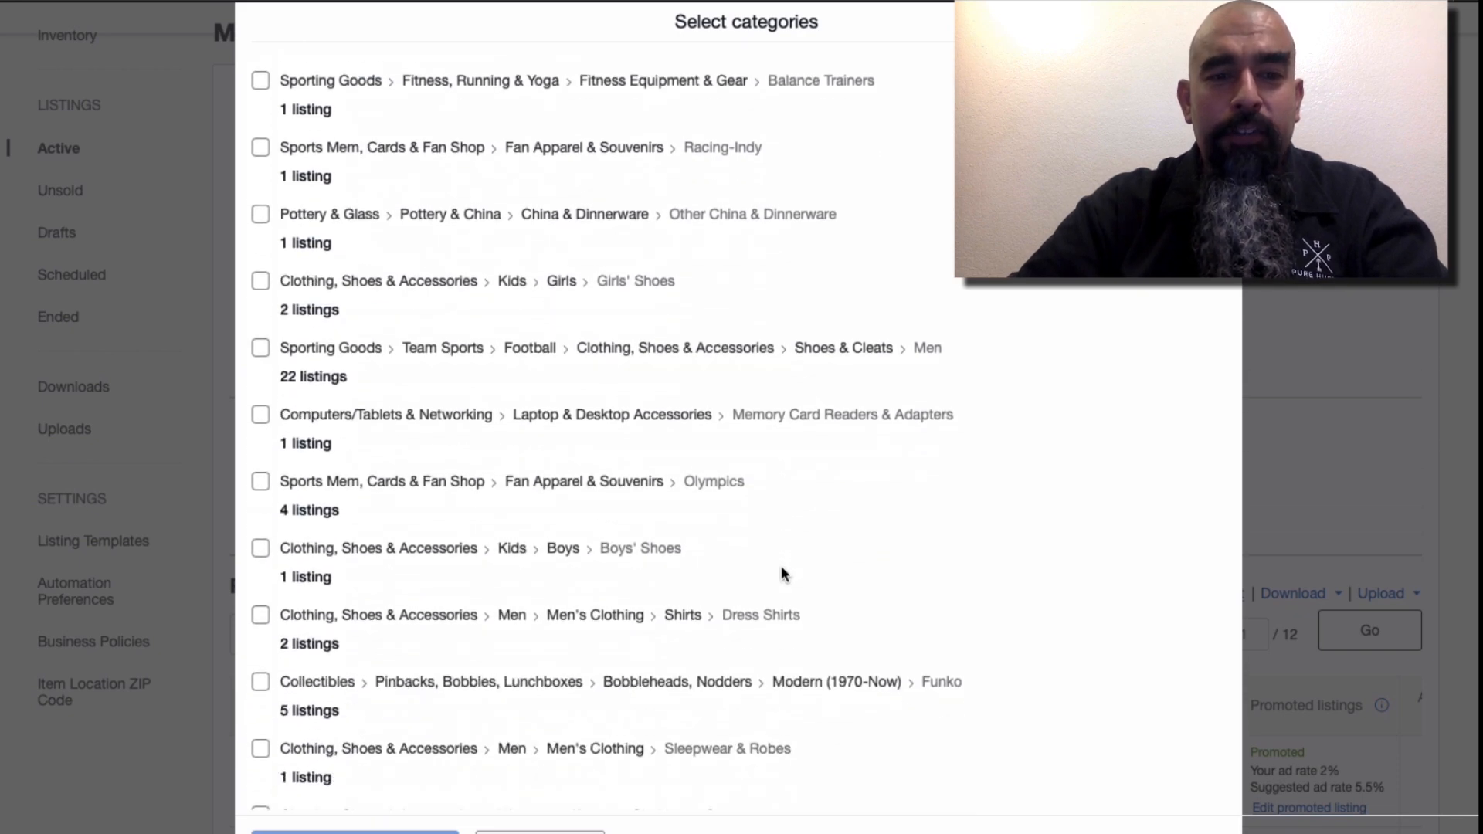
scroll(781, 568, down, 4)
scroll(782, 573, down, 13)
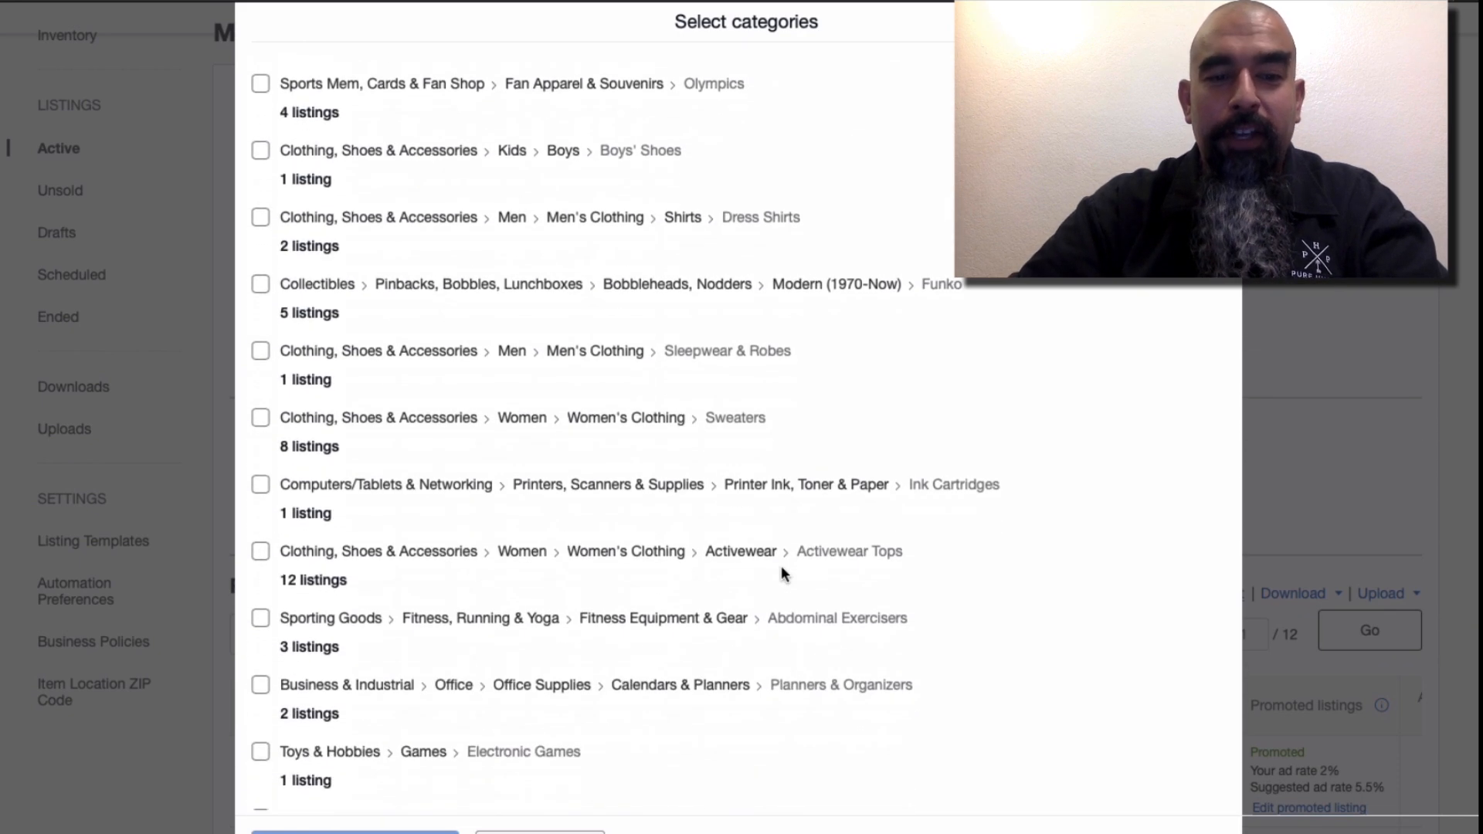
scroll(781, 566, down, 10)
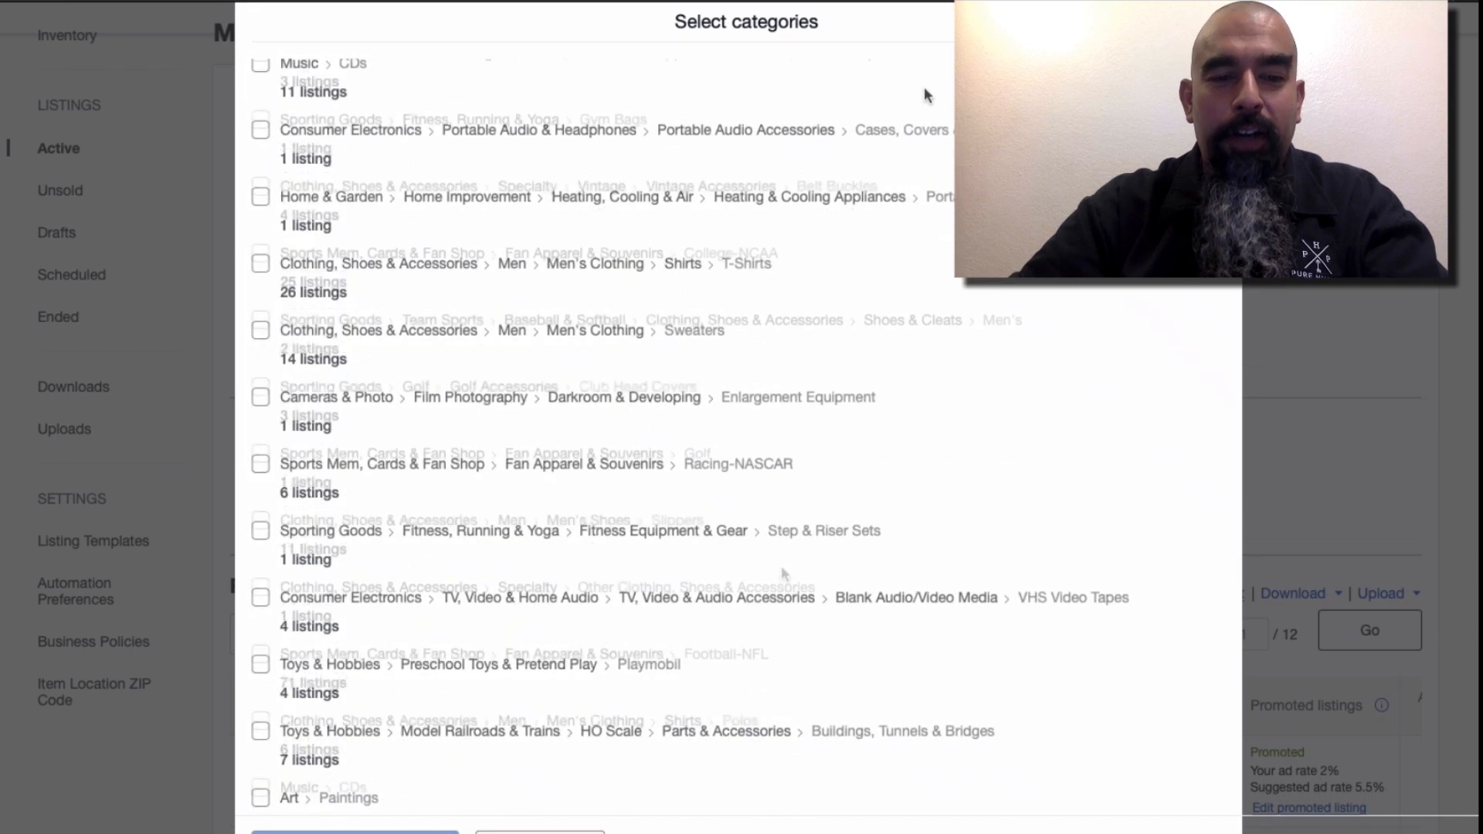
click(259, 333)
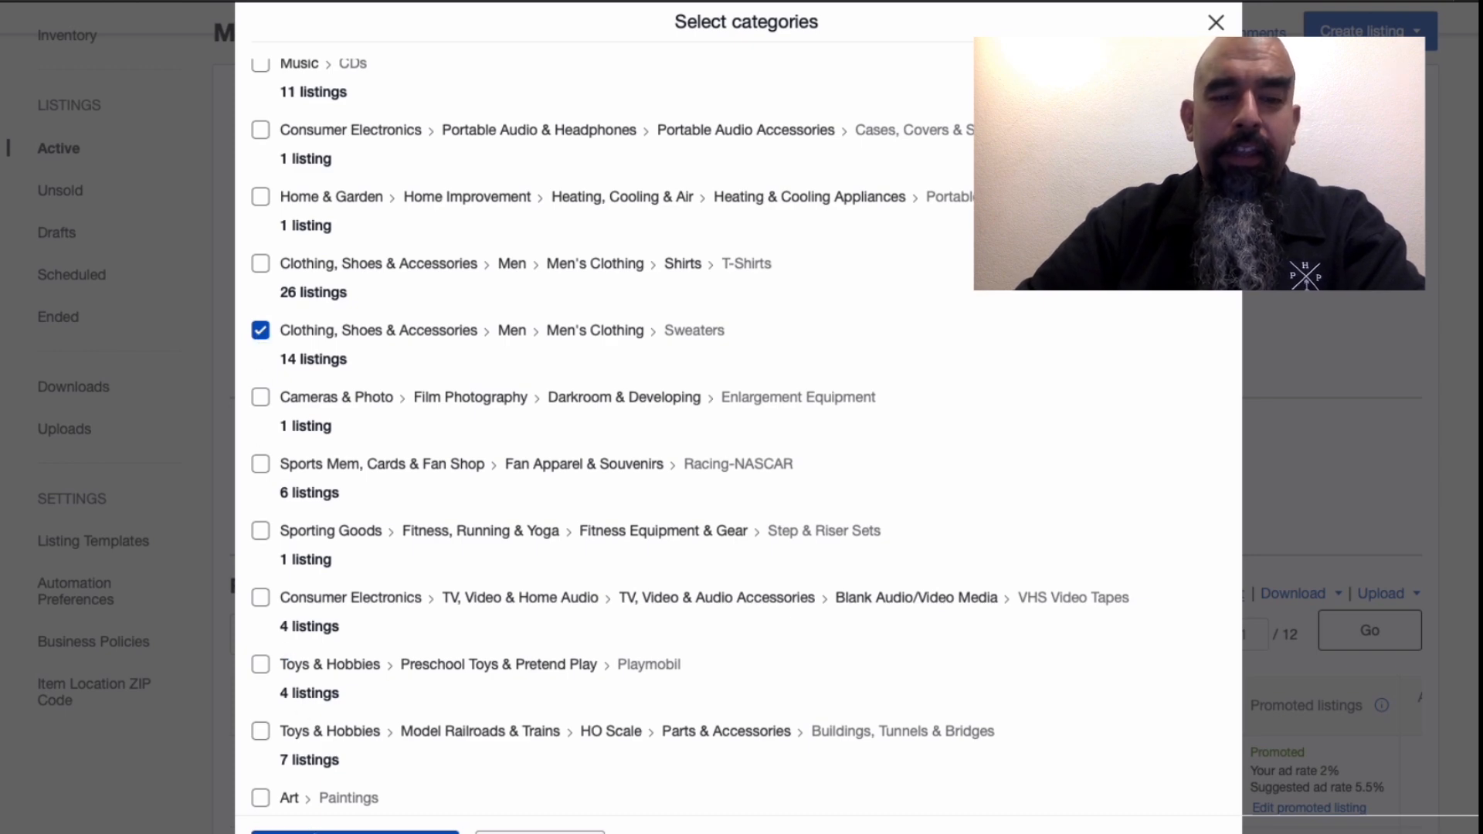
click(355, 832)
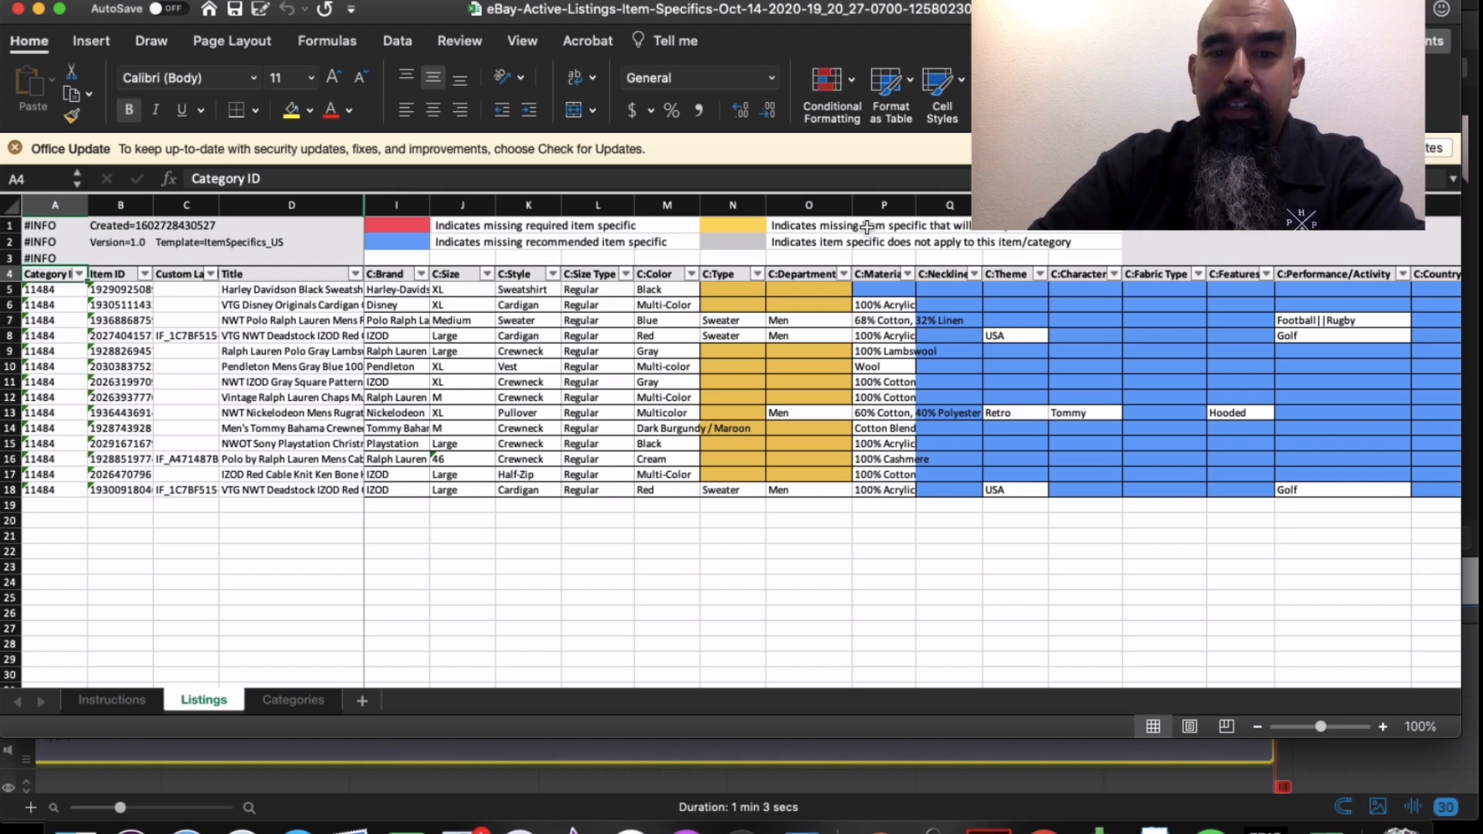
- Enter Sweater in N5 and fill it down the C:Type column
click(746, 291)
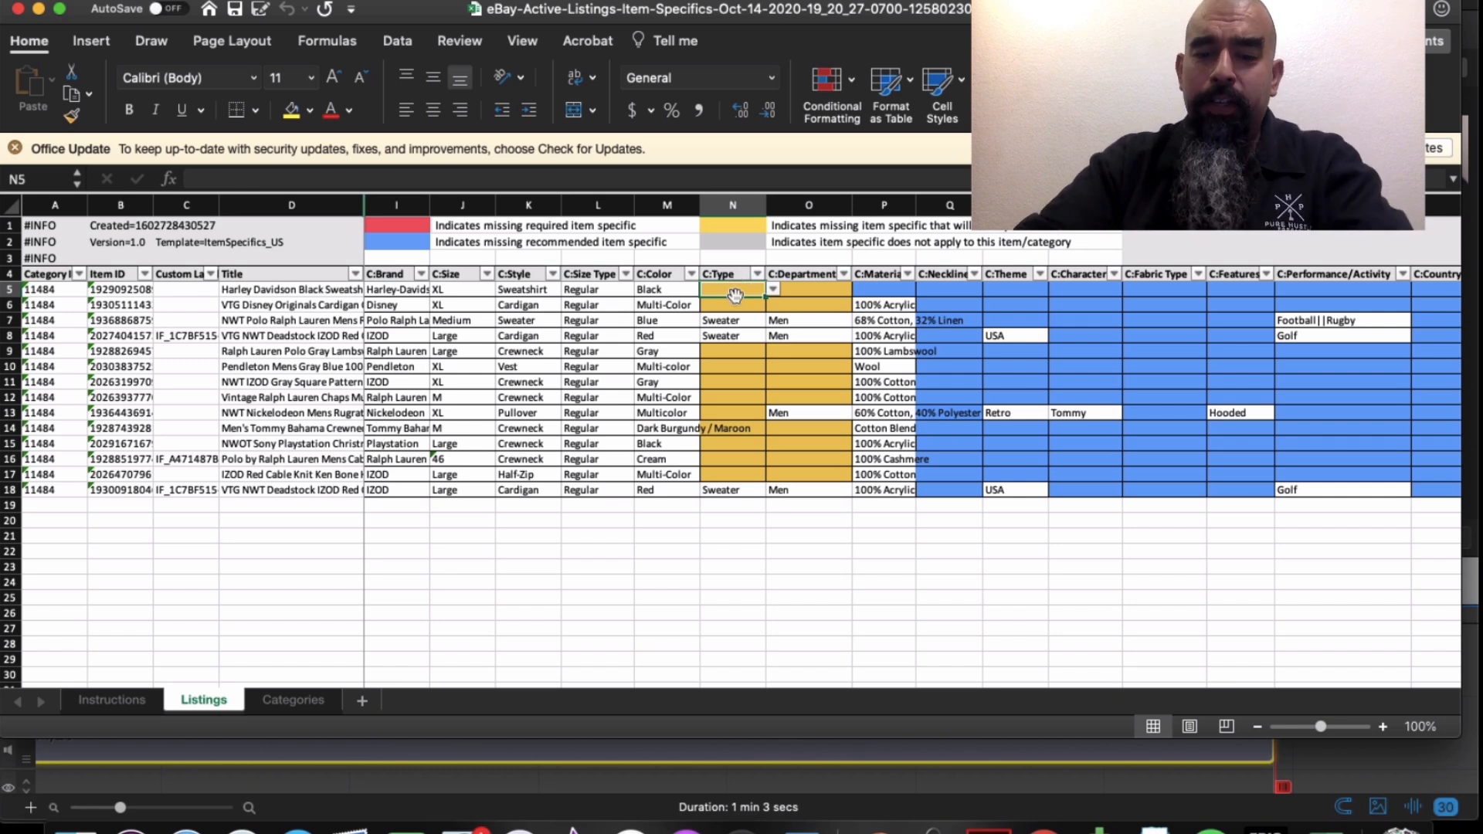
text(sweater)
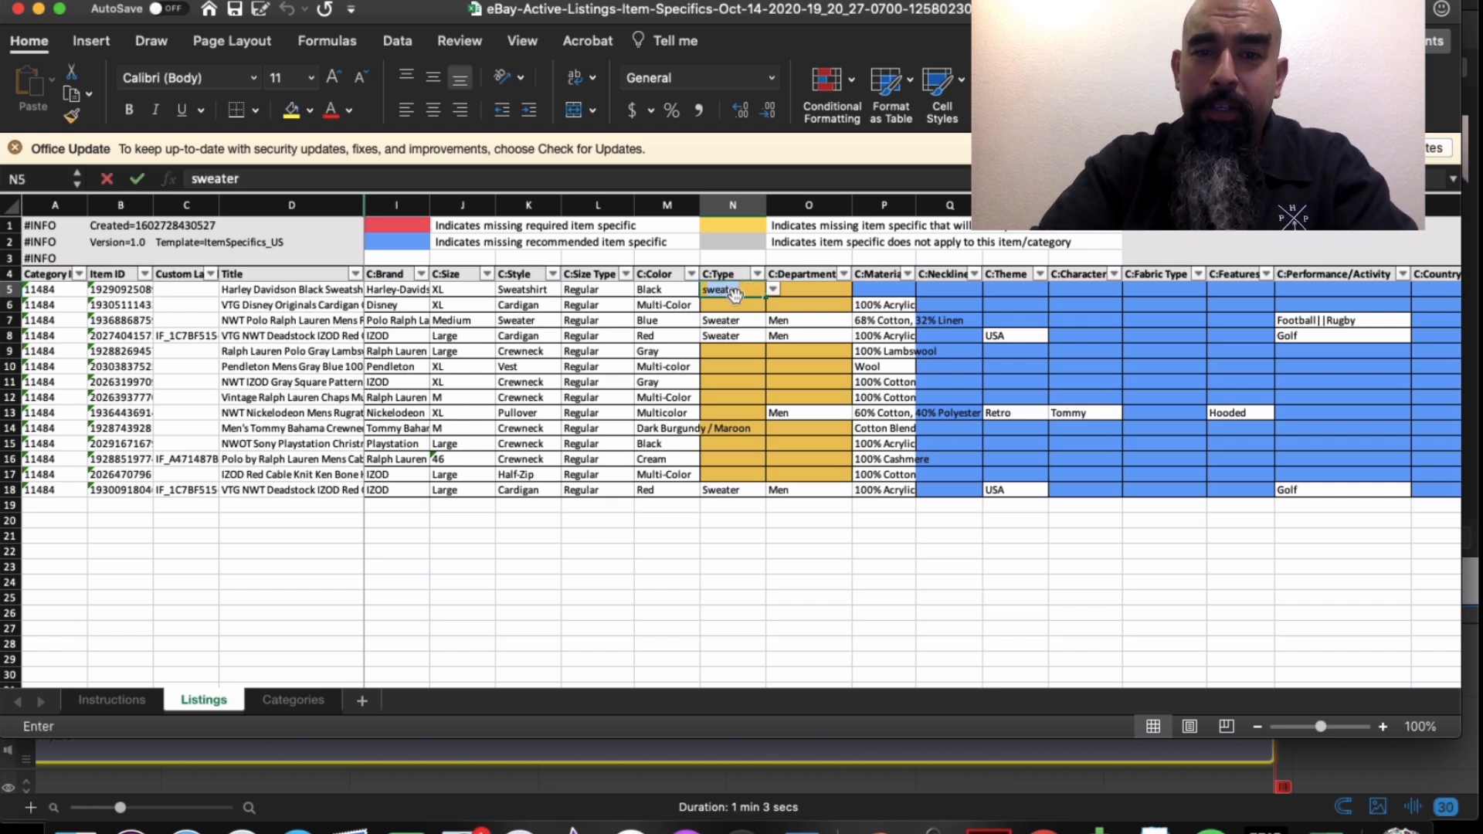
key(BackSpace)
key(BackSpace)
text(S)
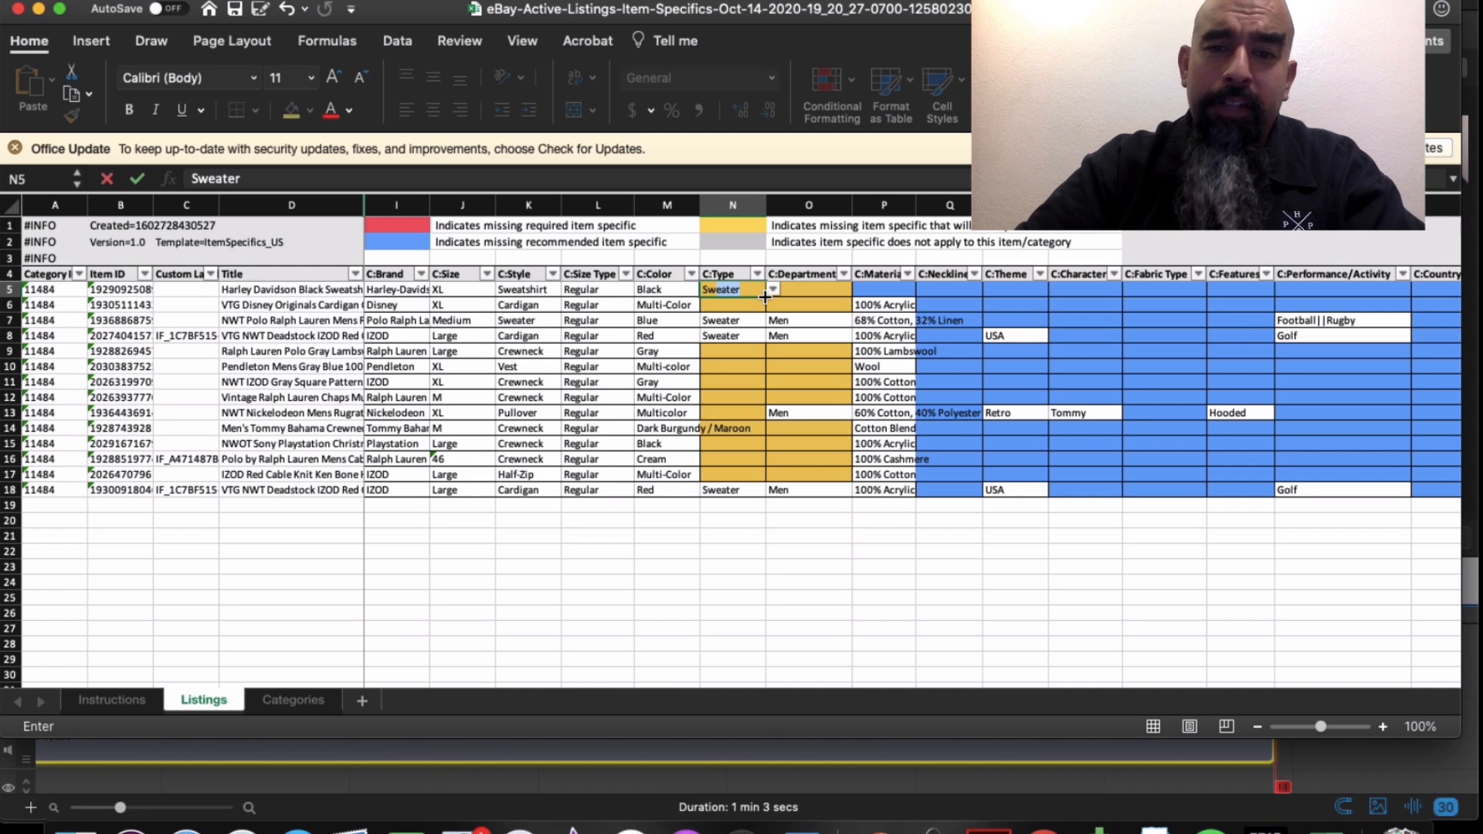
drag(765, 297, 764, 480)
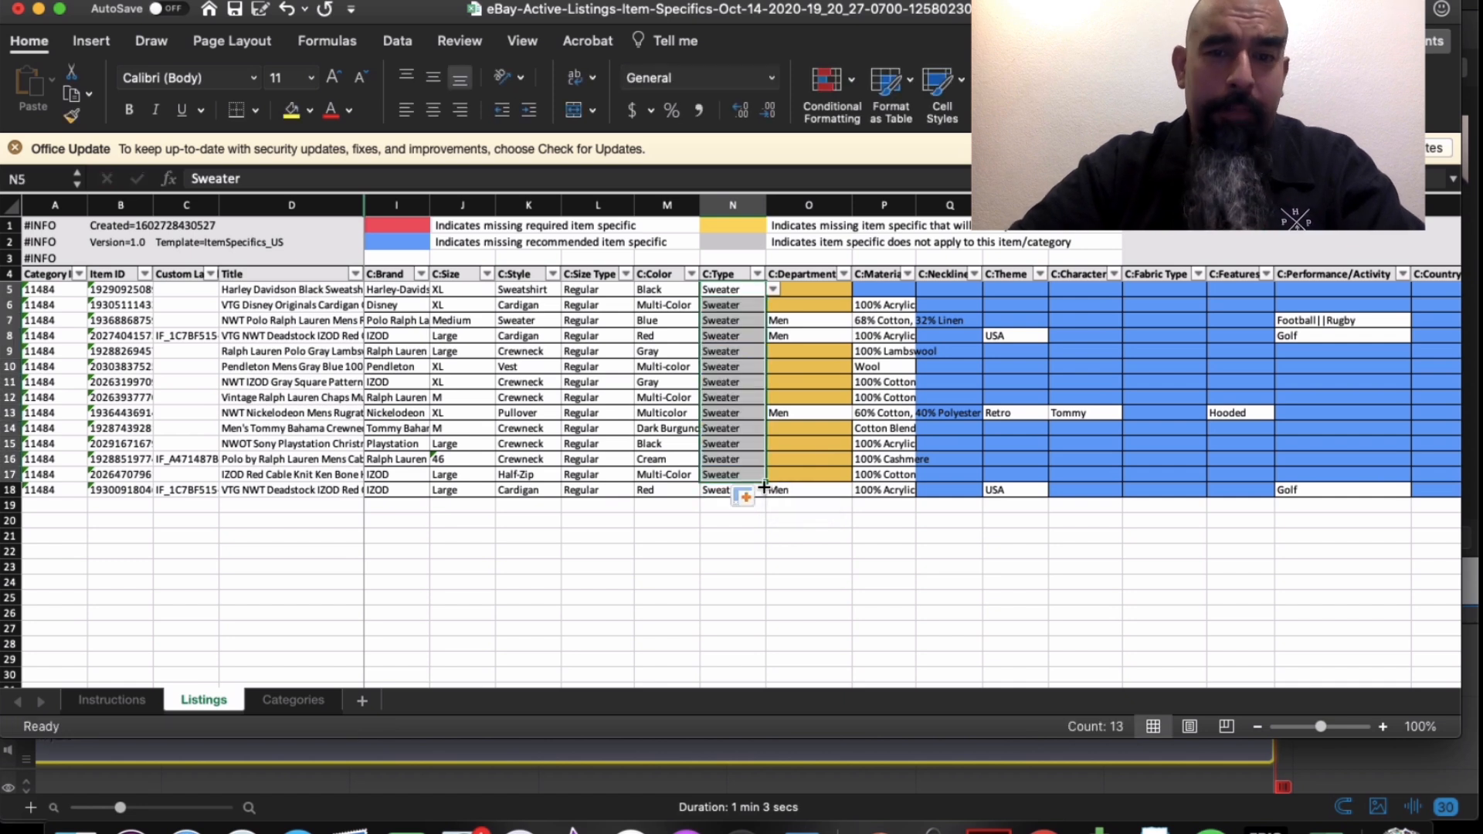
- Enter Men in O5 and fill it down the C:Department column to row 18
click(817, 290)
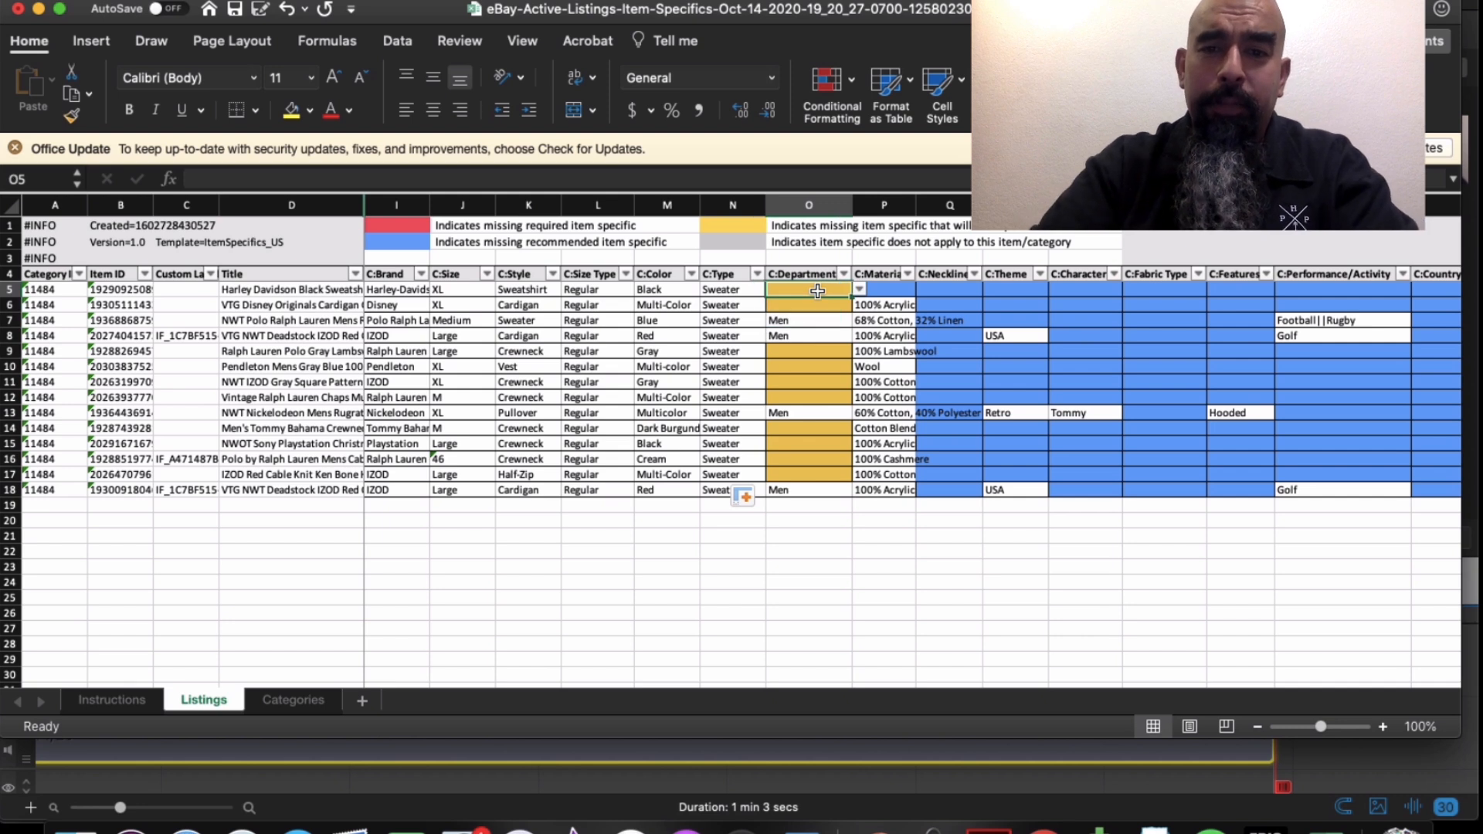
text(Men)
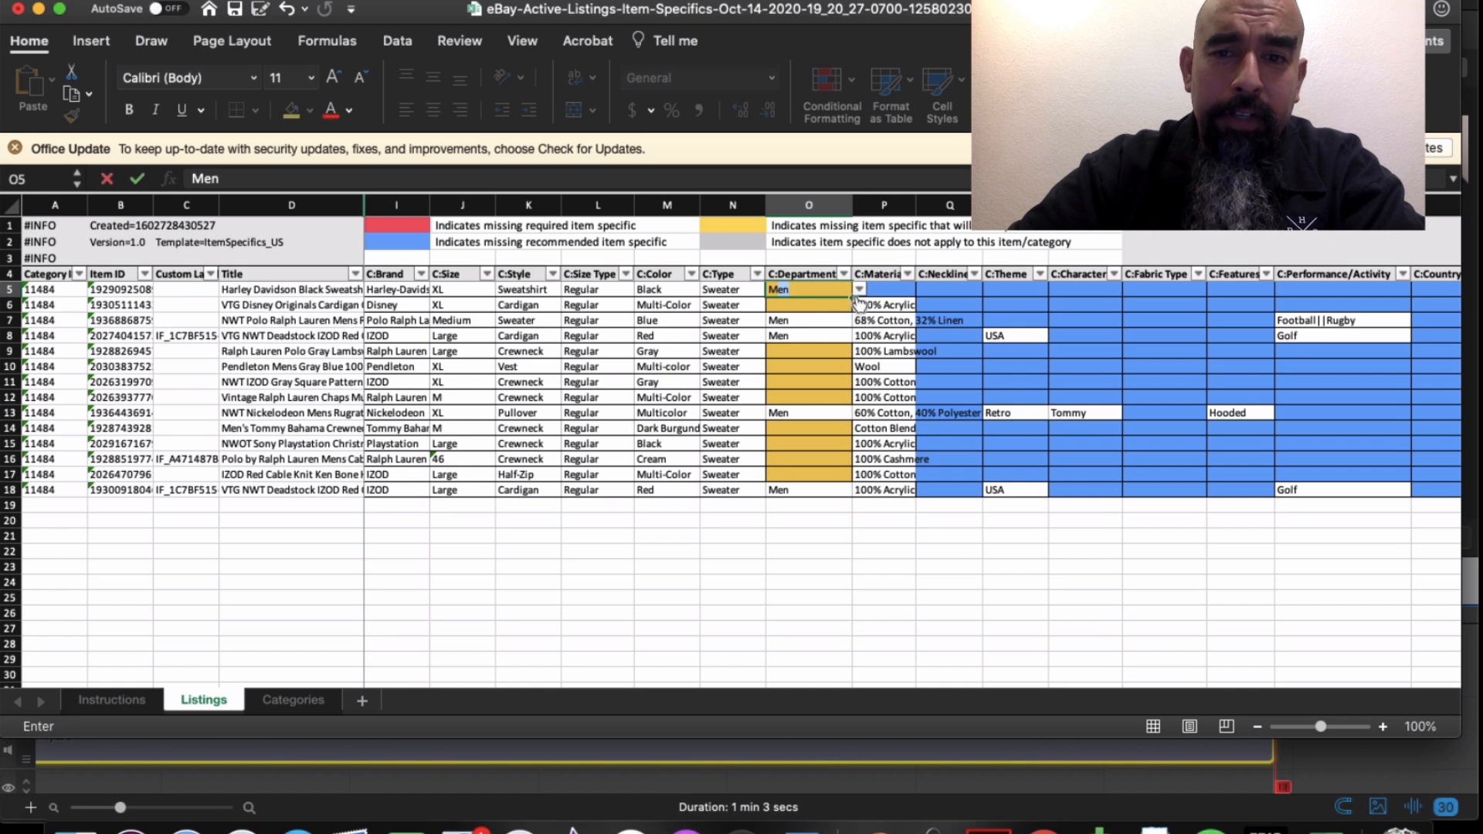
drag(848, 297, 843, 482)
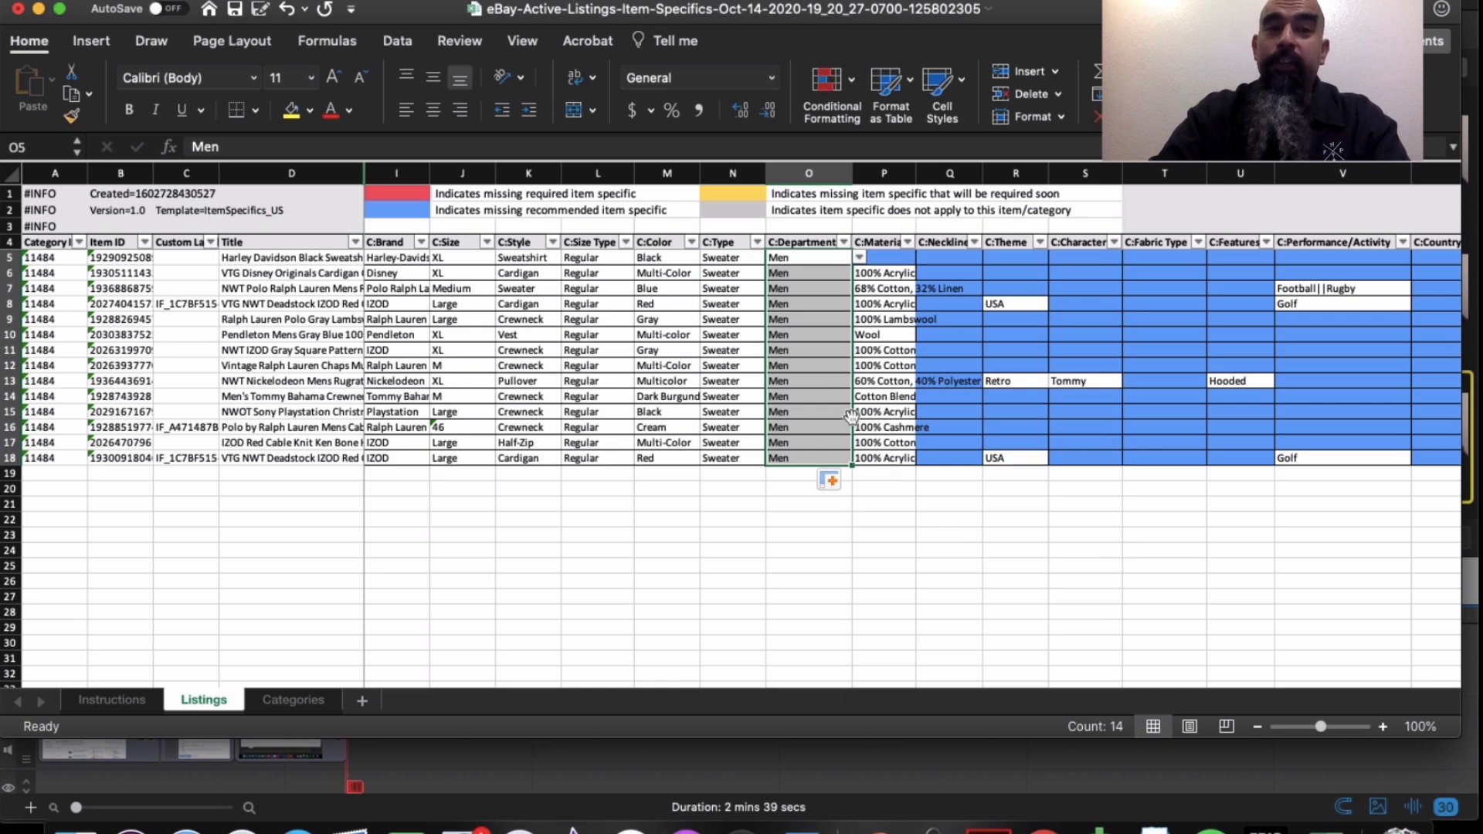
scroll(863, 340, right, 4)
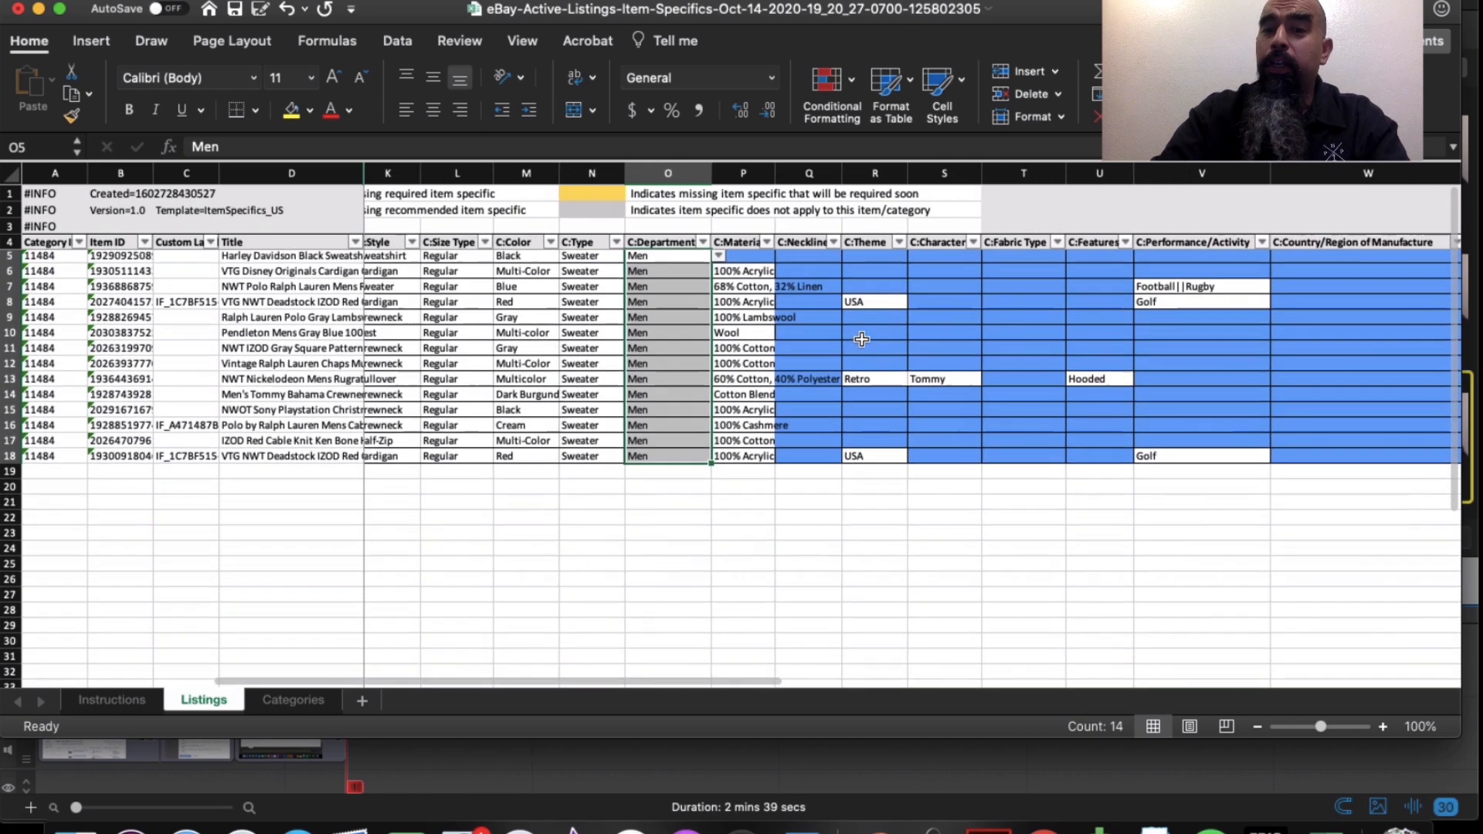
scroll(863, 340, right, 3)
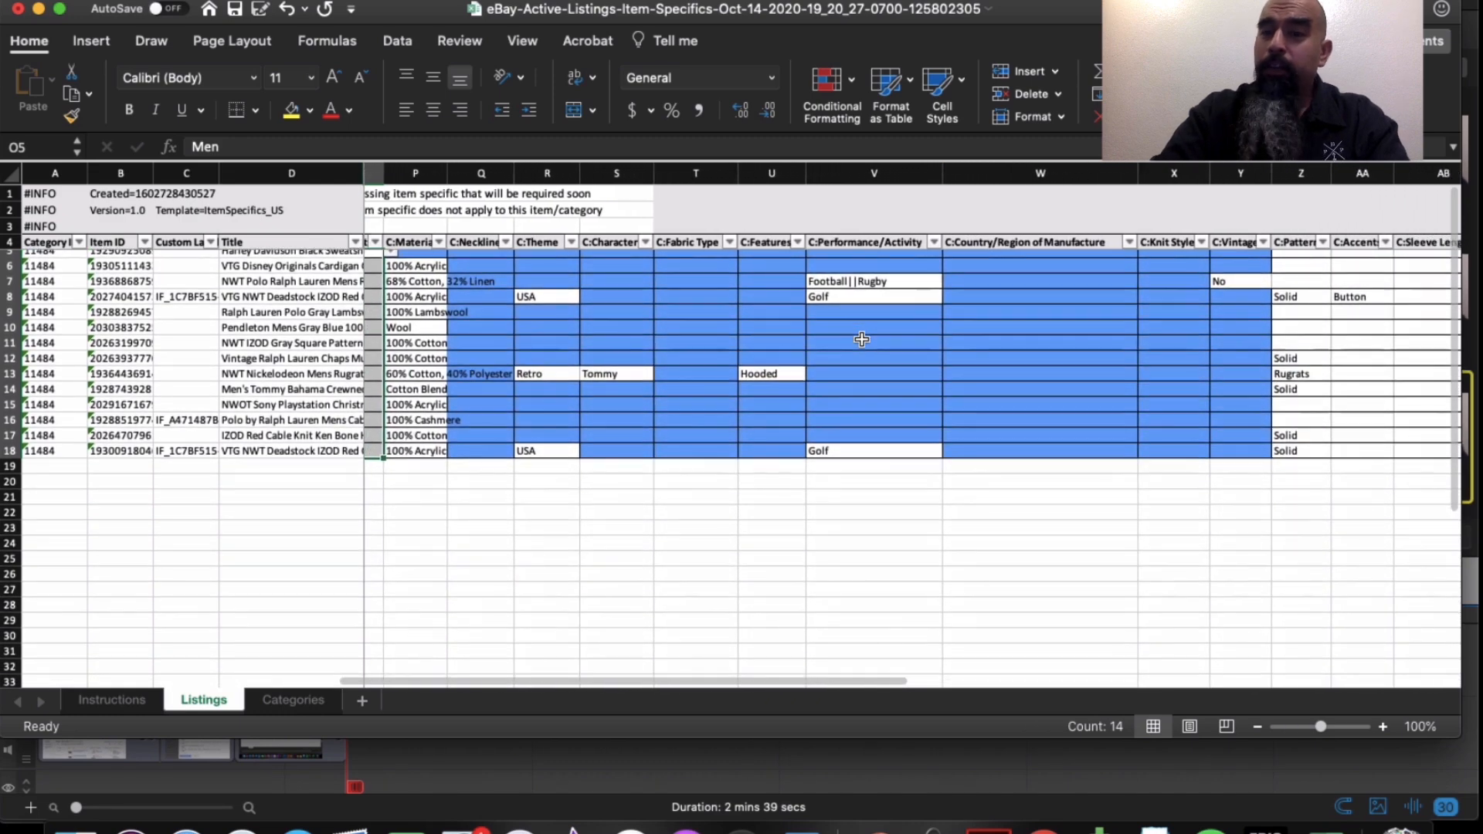
scroll(862, 340, left, 7)
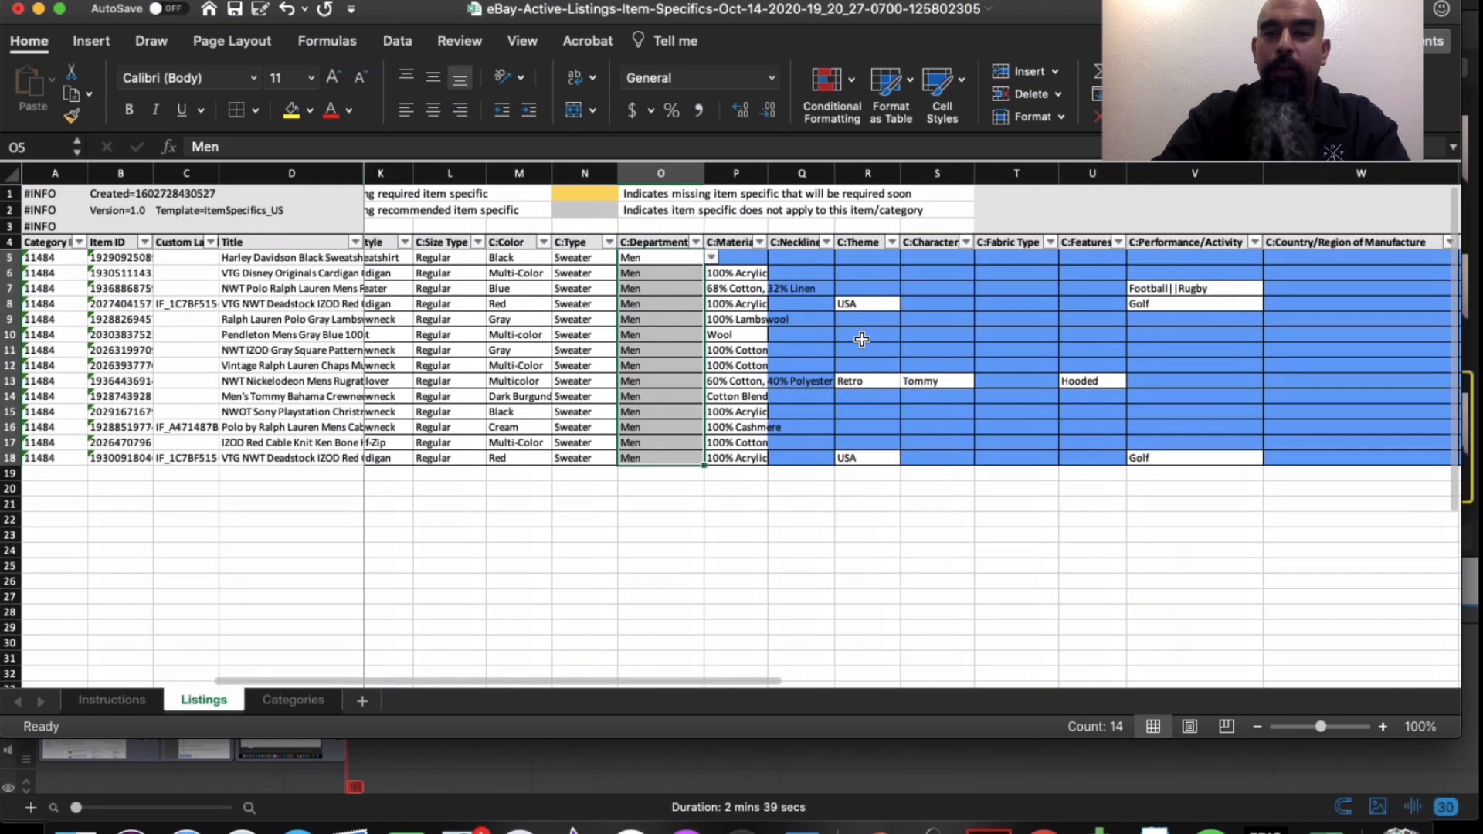
scroll(862, 340, left, 1)
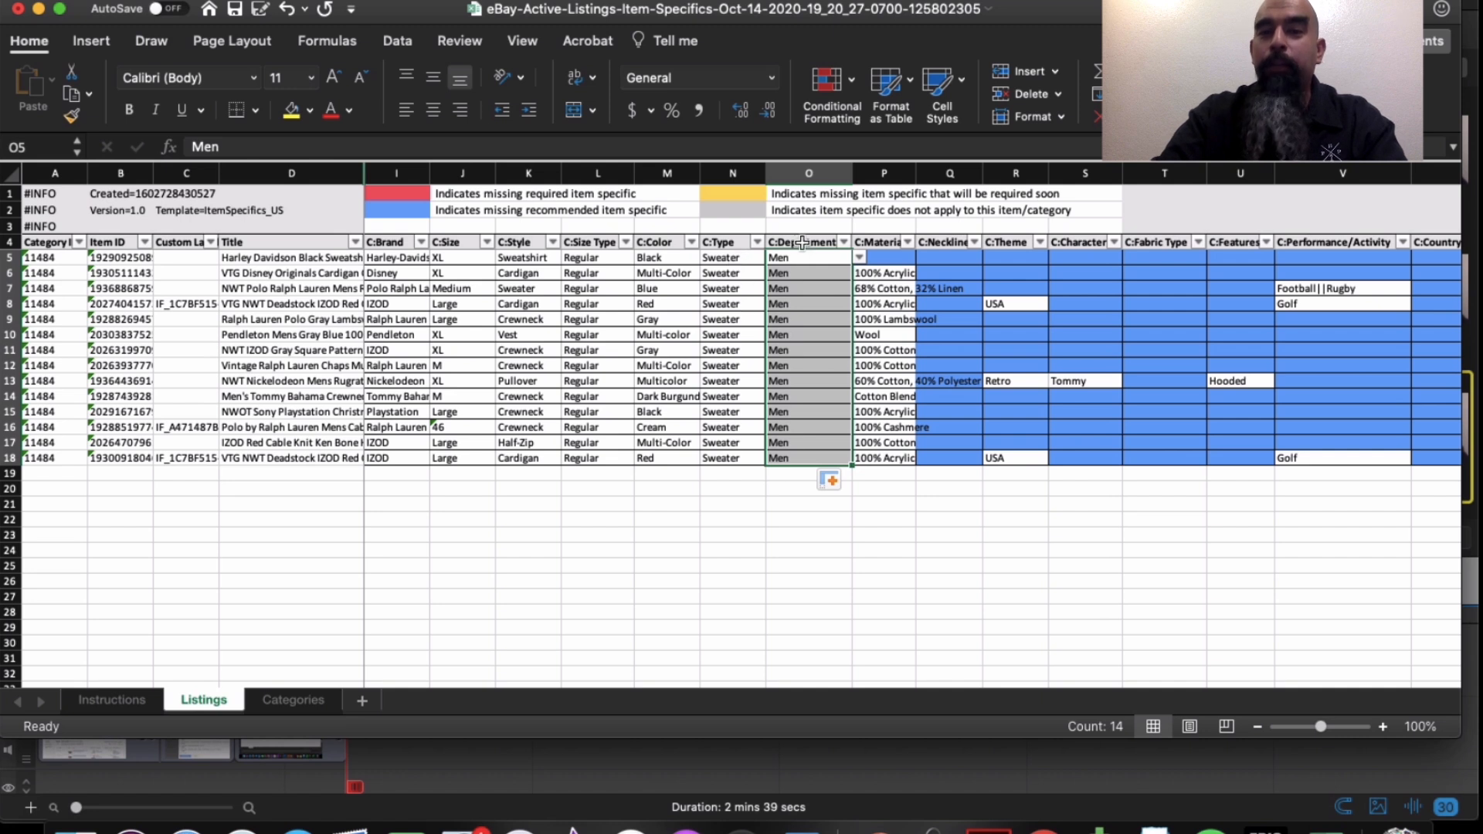
- Begin Save As and choose the Item Specifics folder as the destination
click(116, 0)
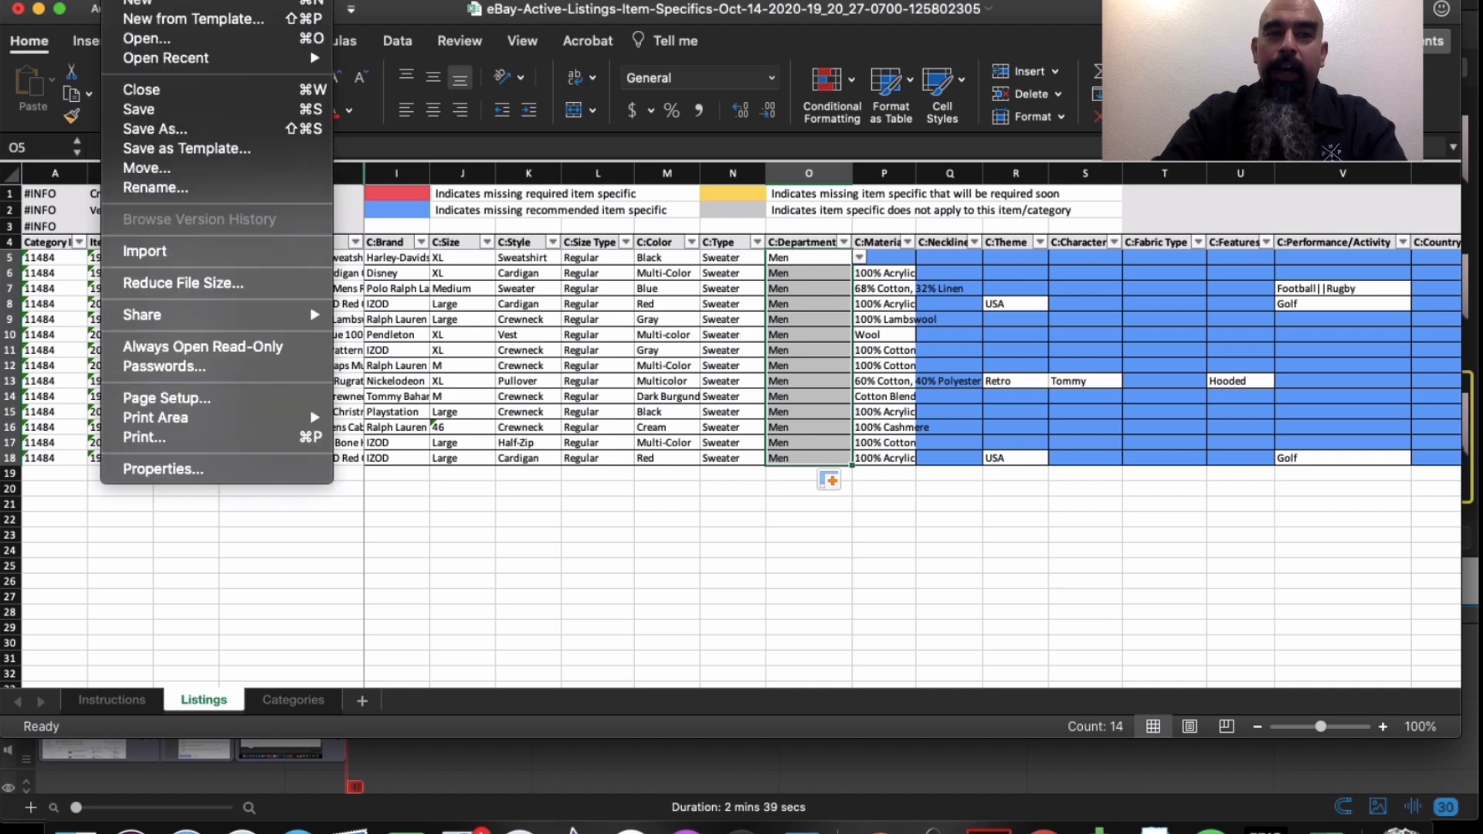
click(157, 133)
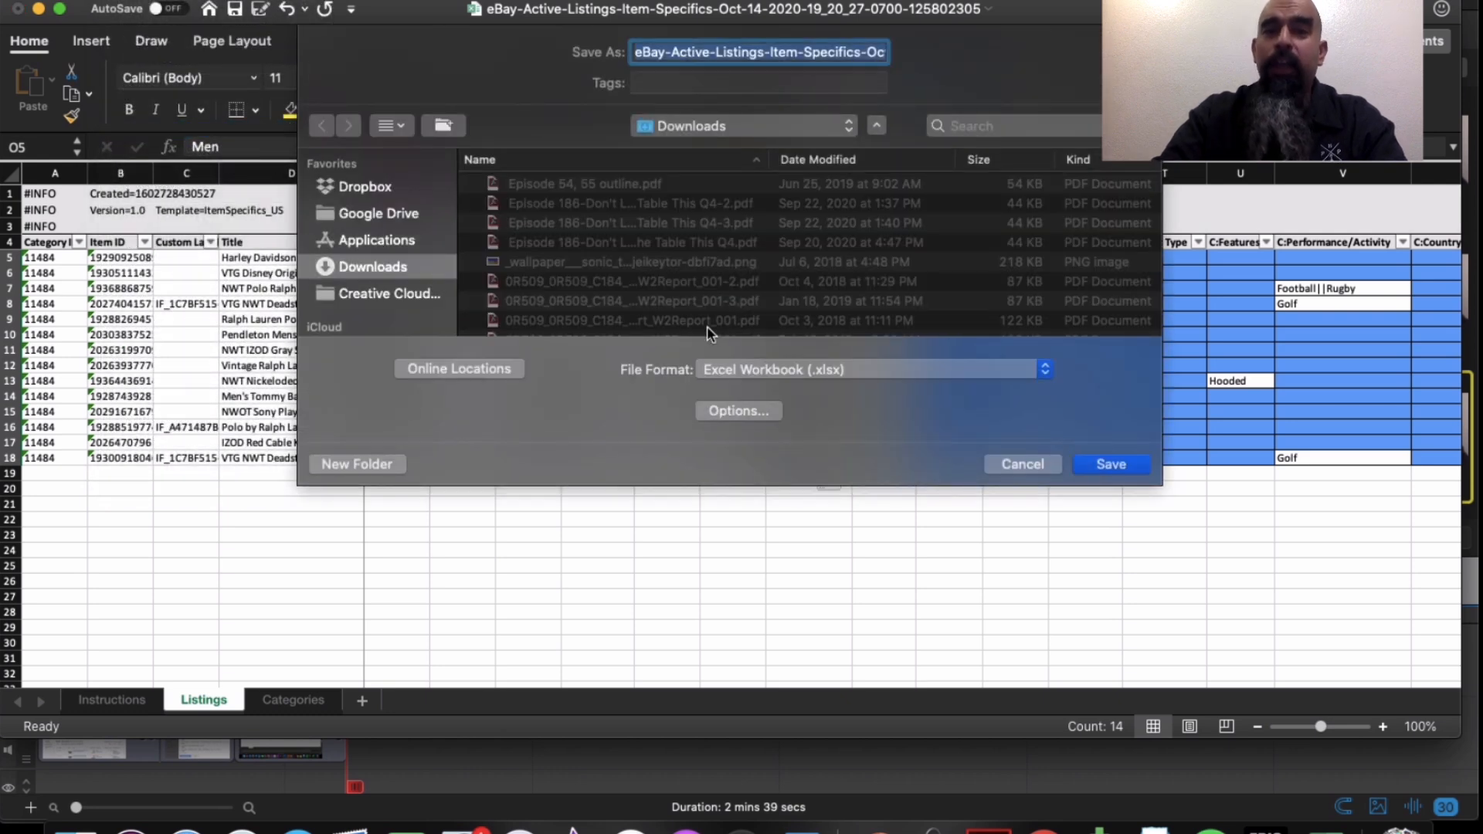
click(809, 127)
click(810, 124)
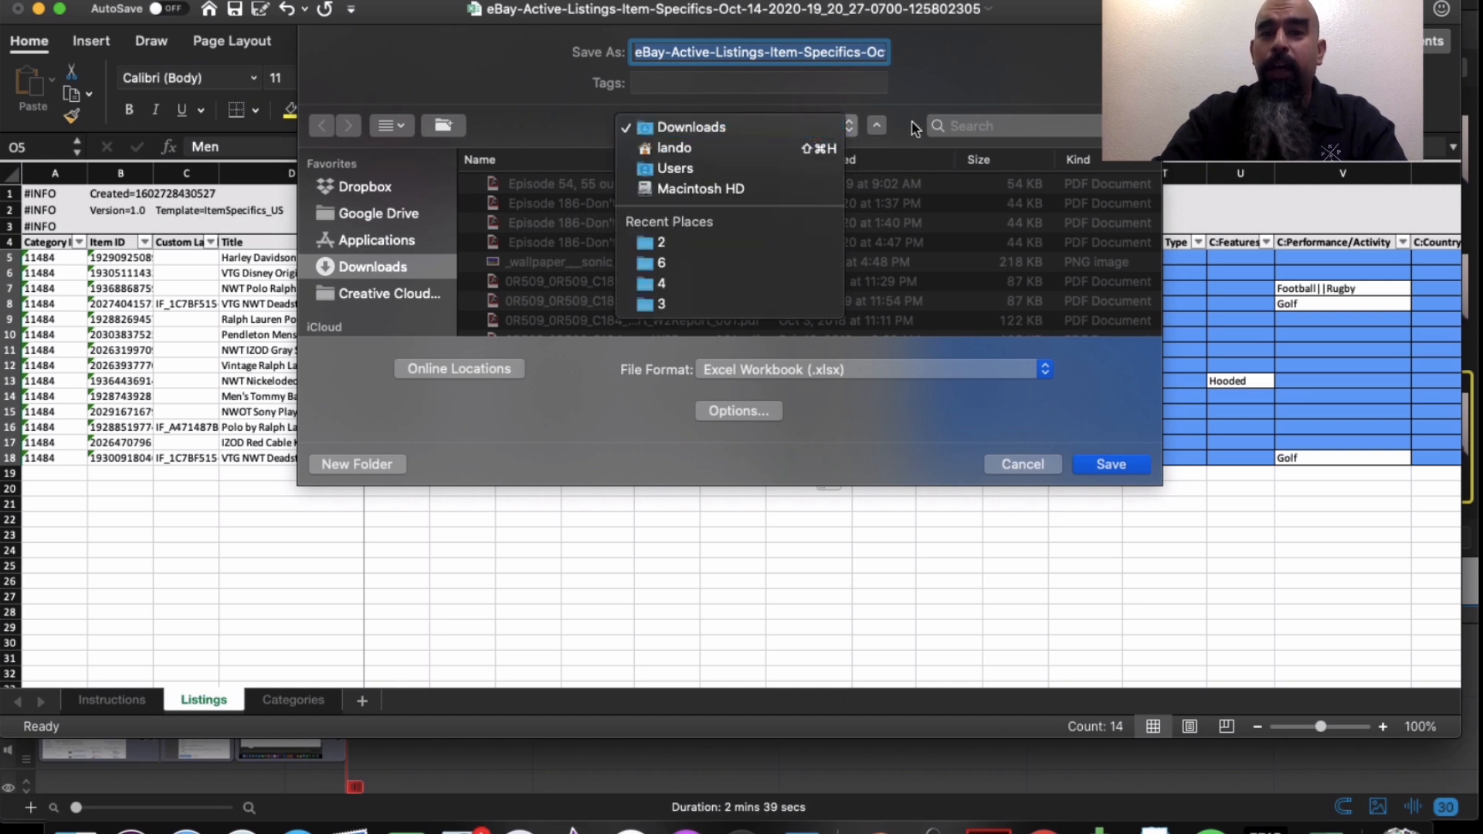
click(954, 125)
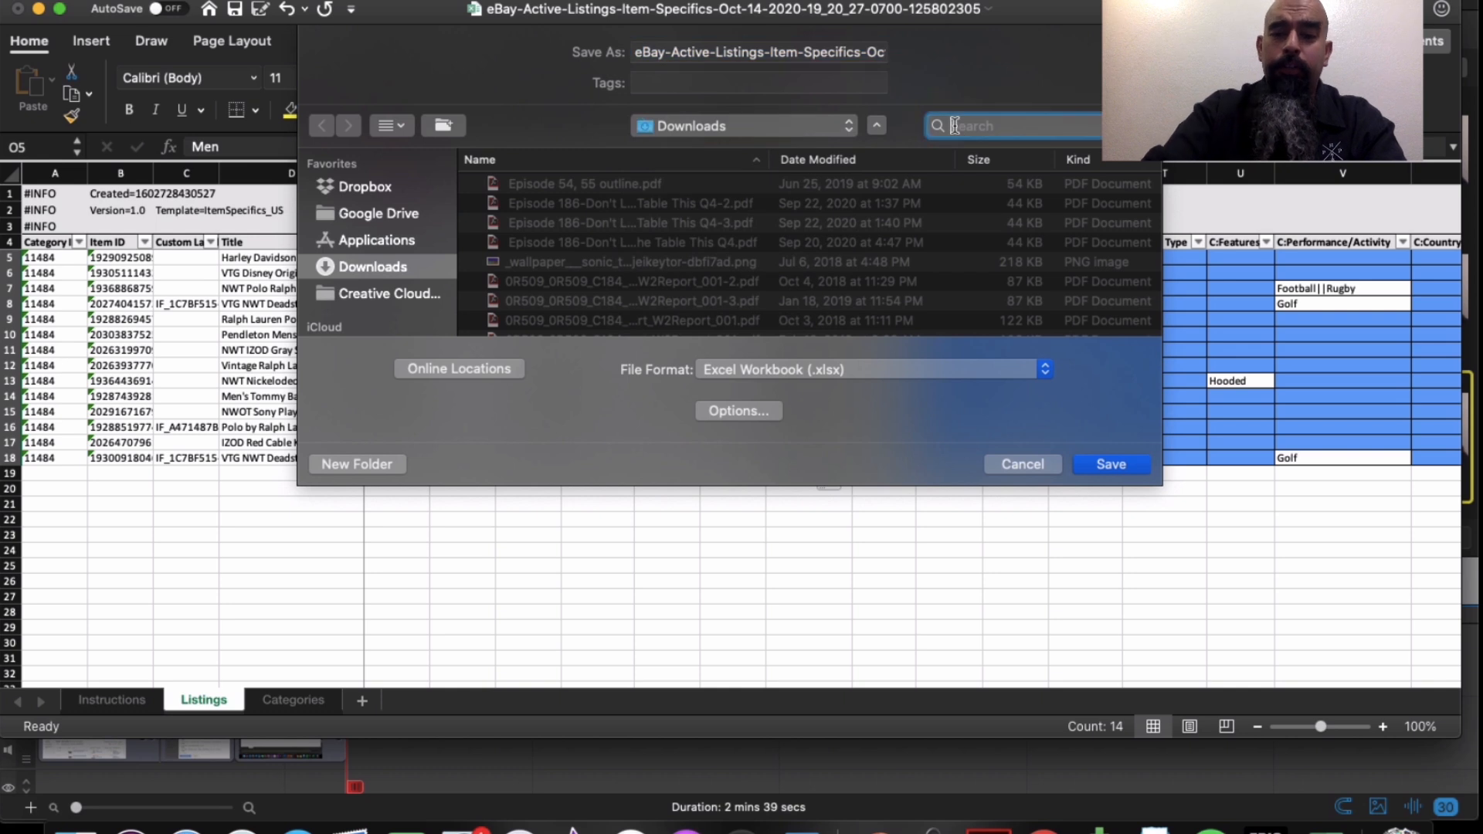
text(Item)
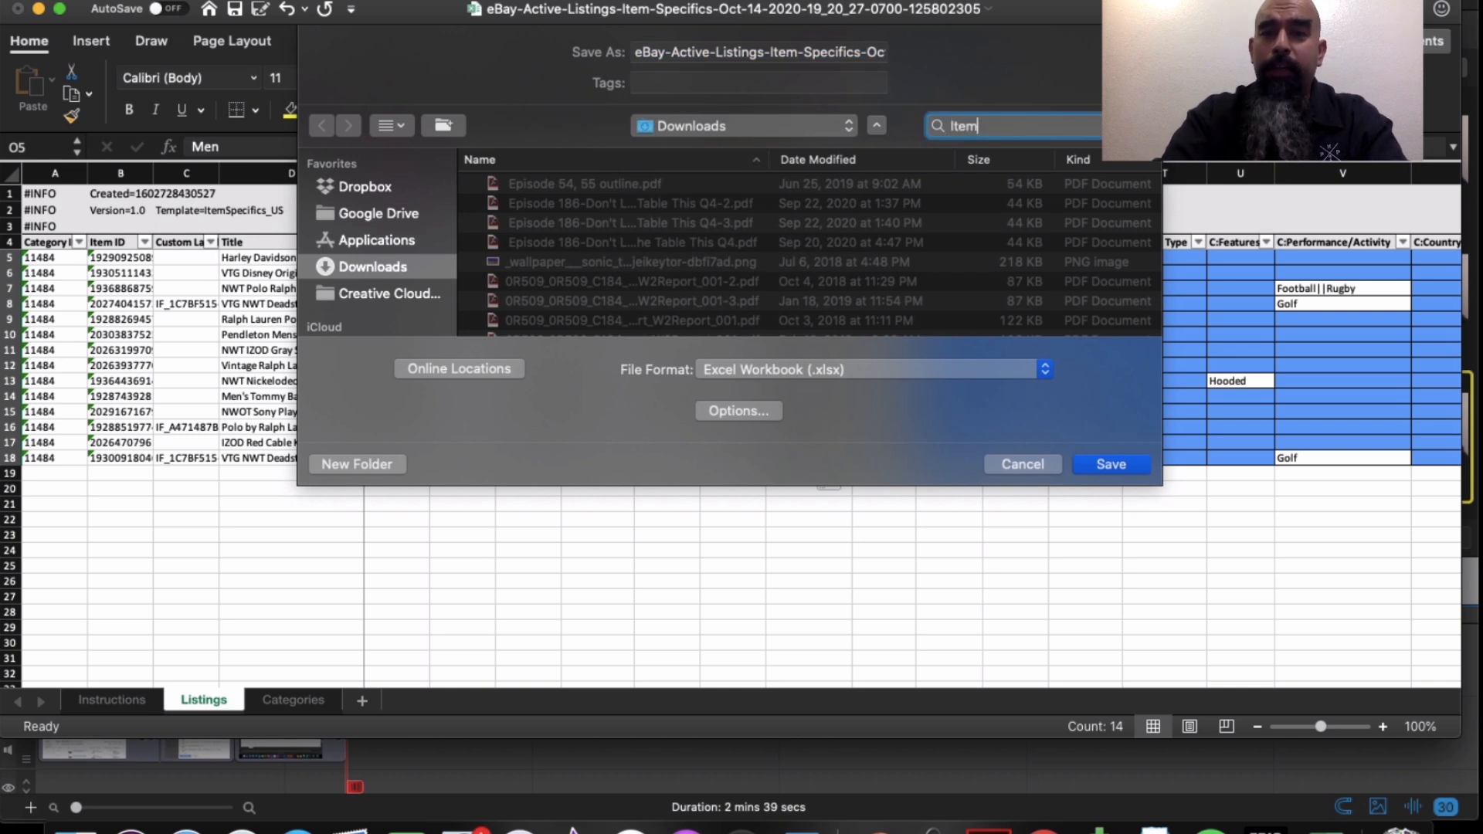
text( Speci)
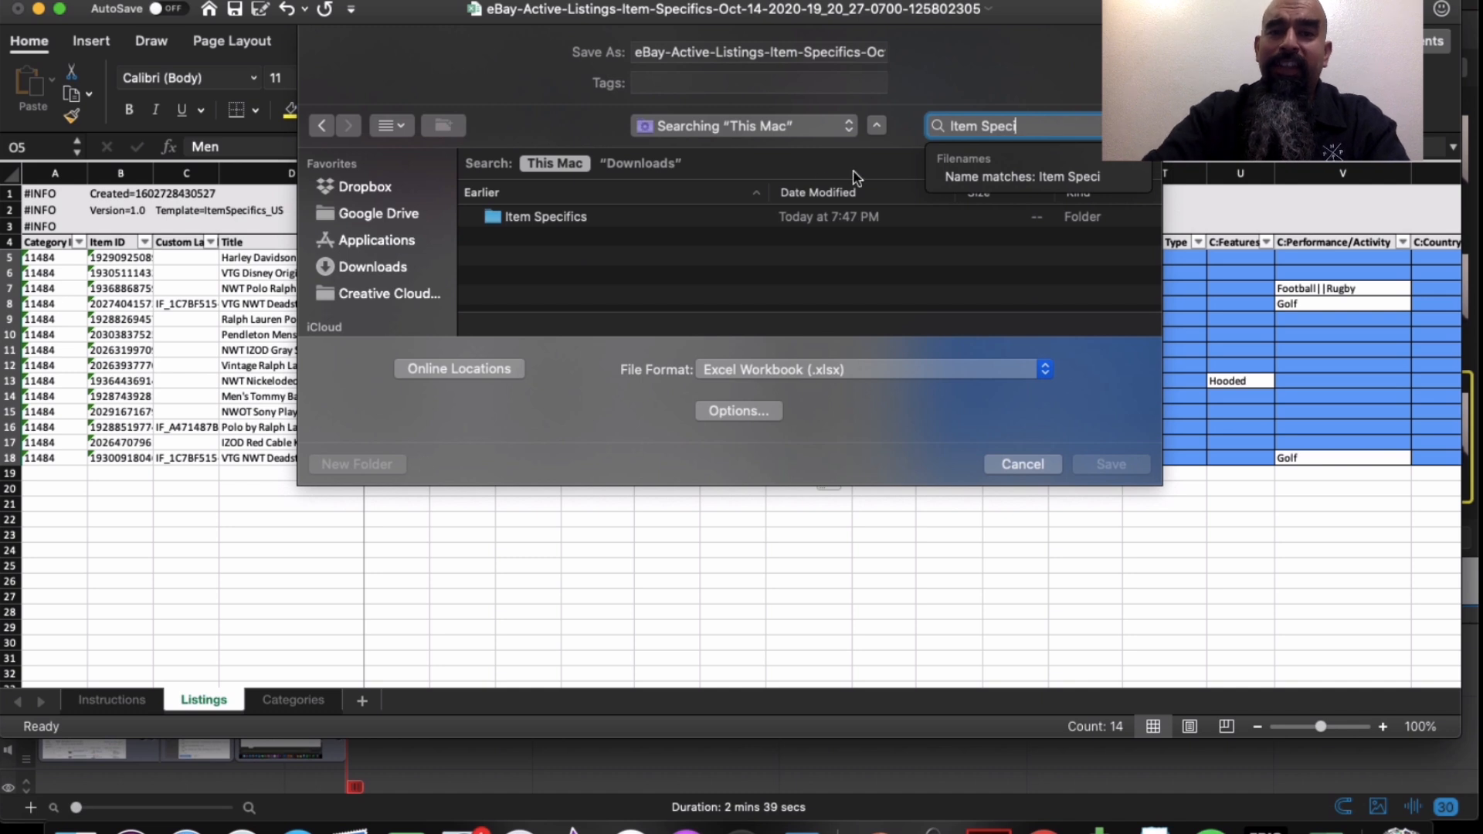
double_click(775, 216)
- Save the active sheet as CSV UTF-8 (Comma delimited) and return to Seller Hub
click(811, 370)
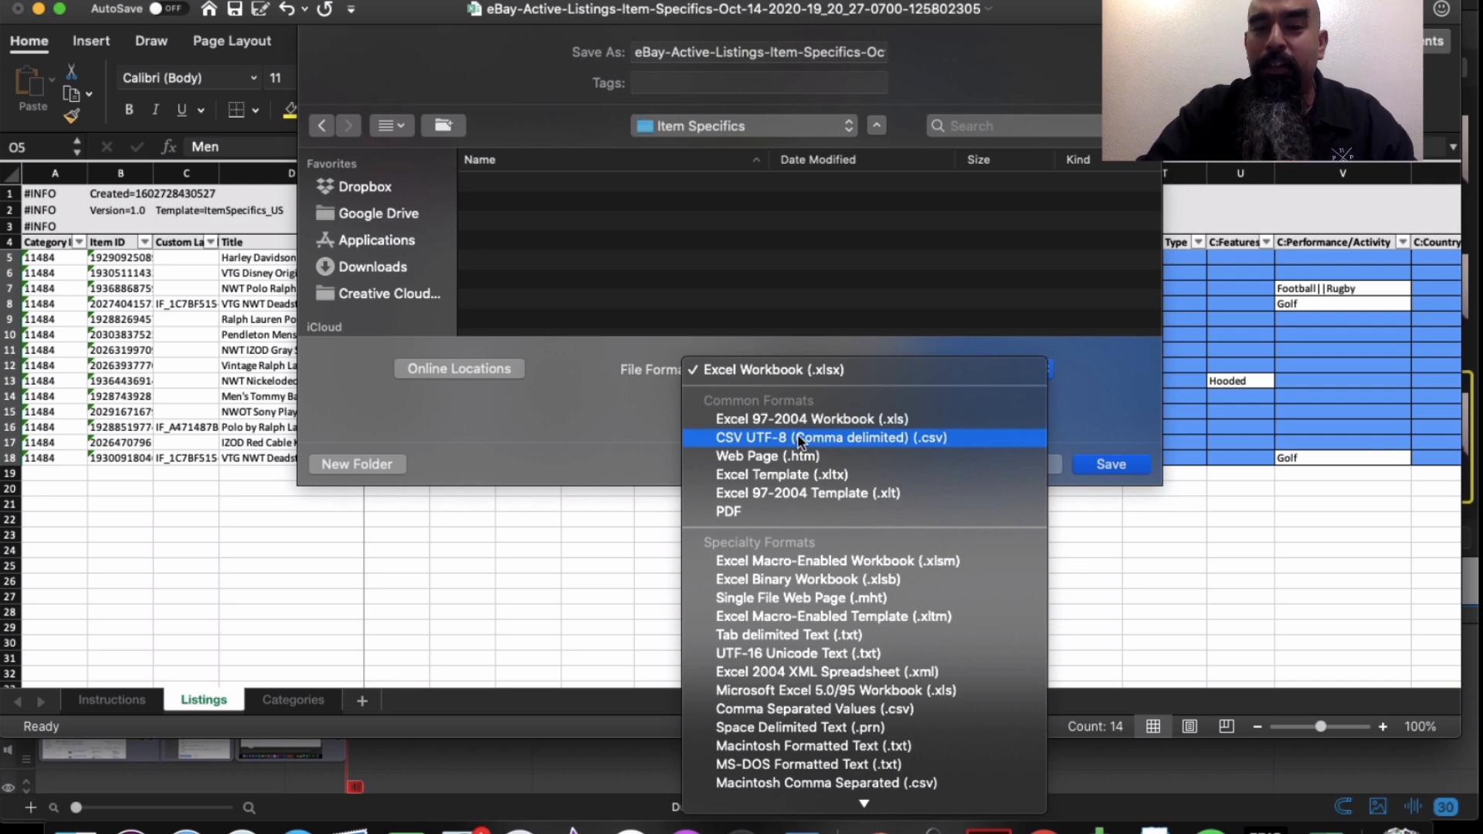
click(602, 427)
click(722, 373)
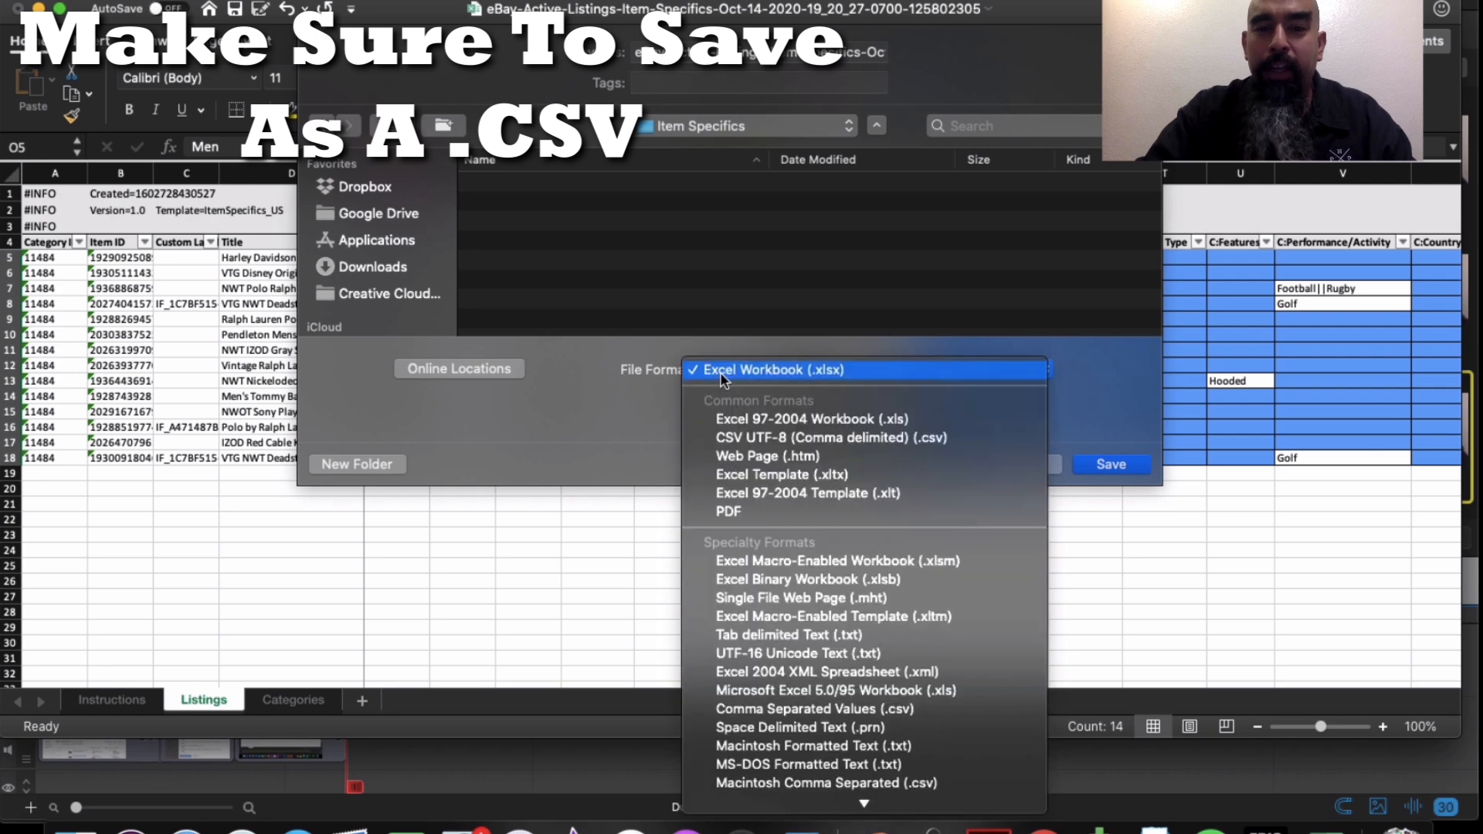
click(755, 438)
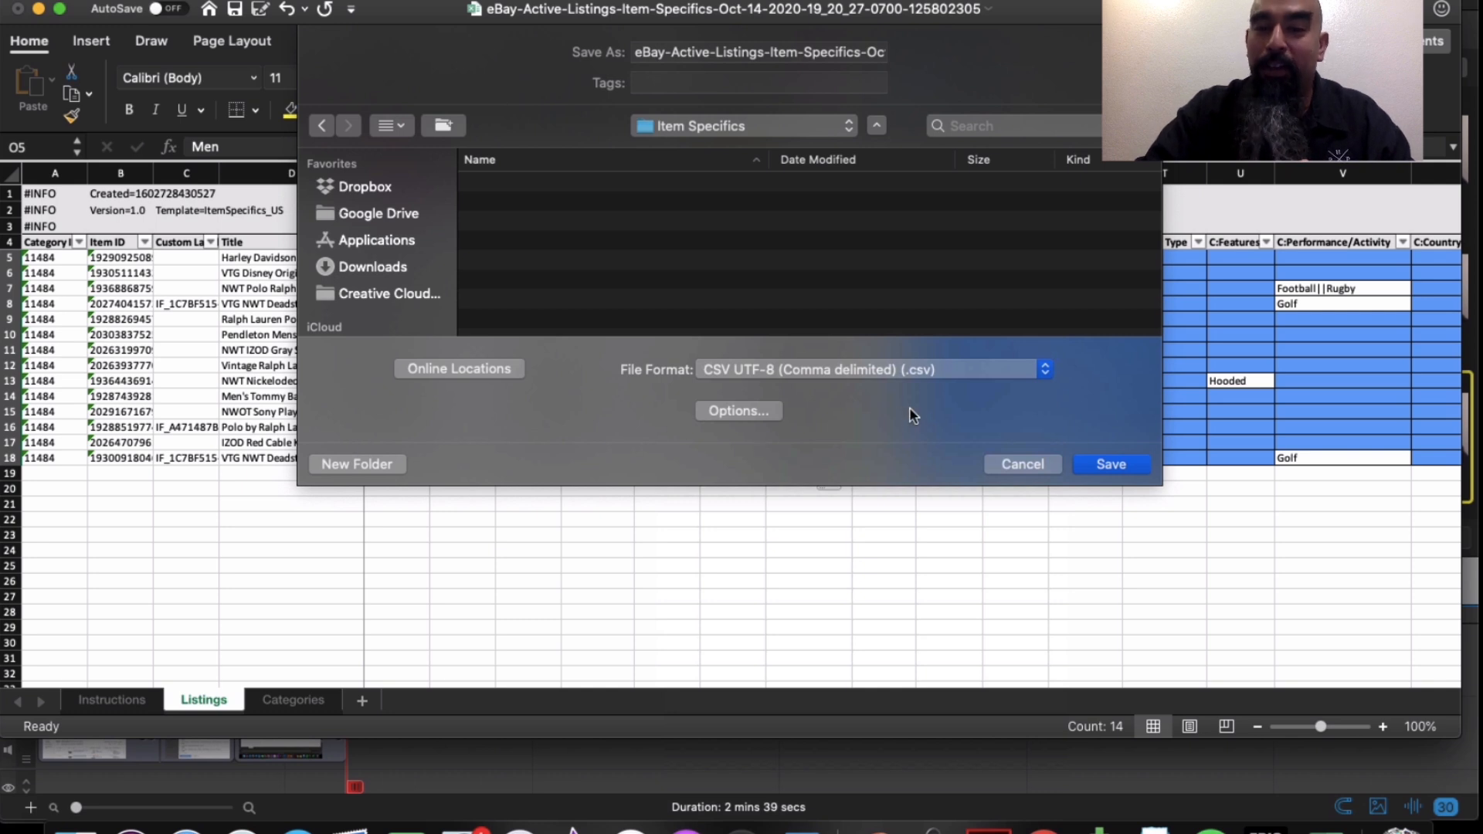
click(1113, 465)
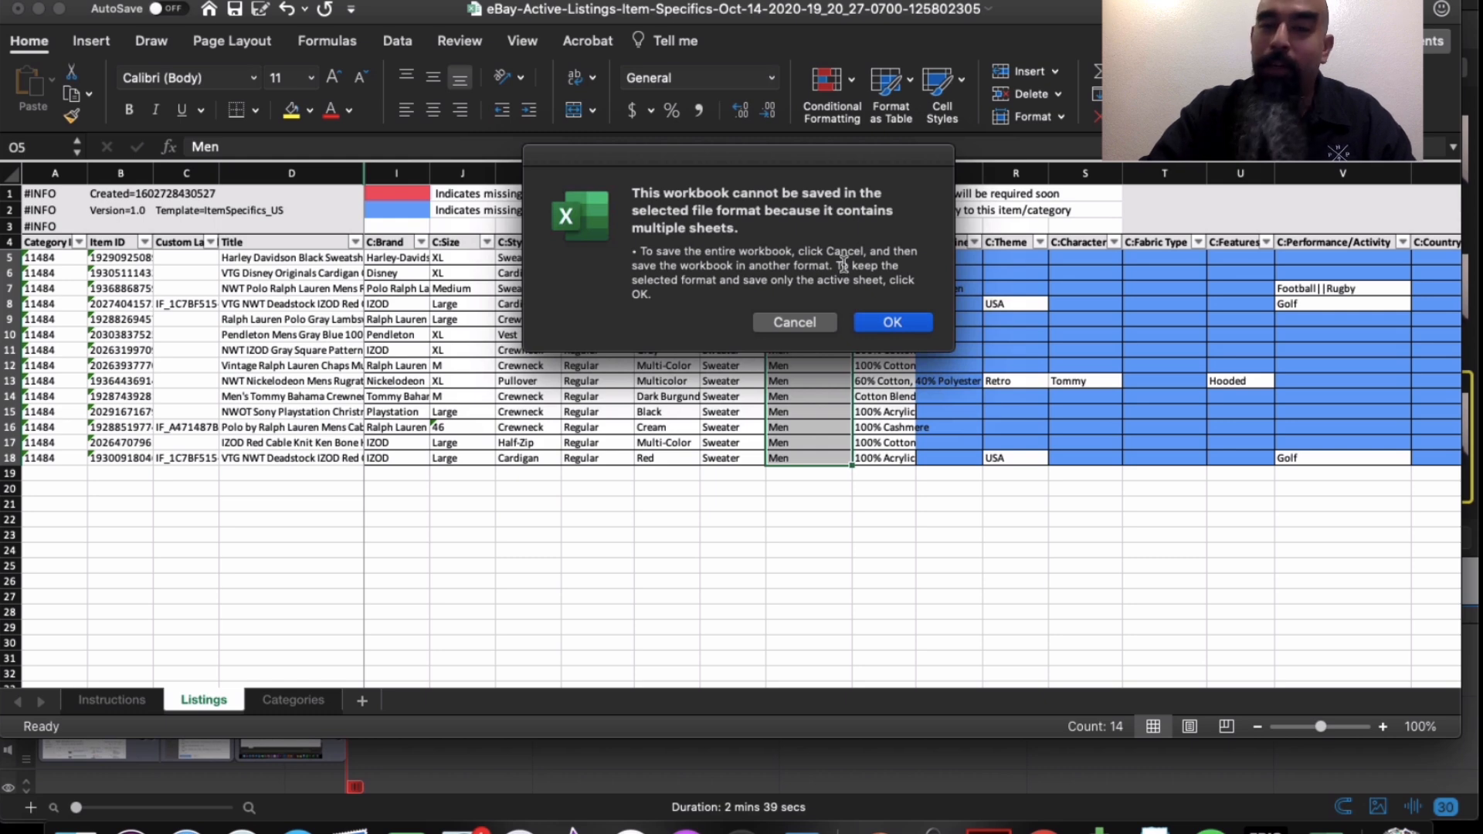
click(888, 323)
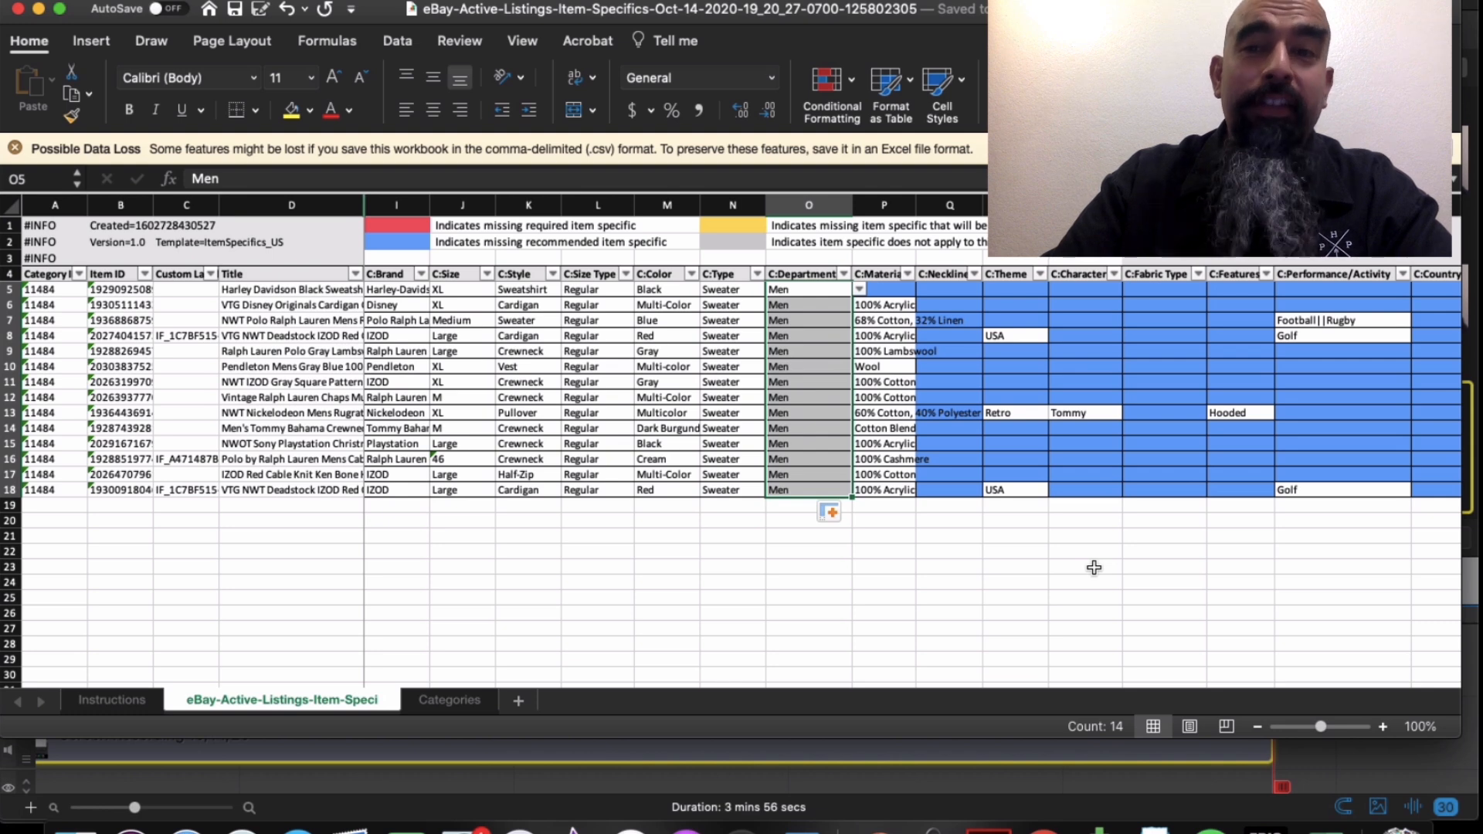
click(920, 1)
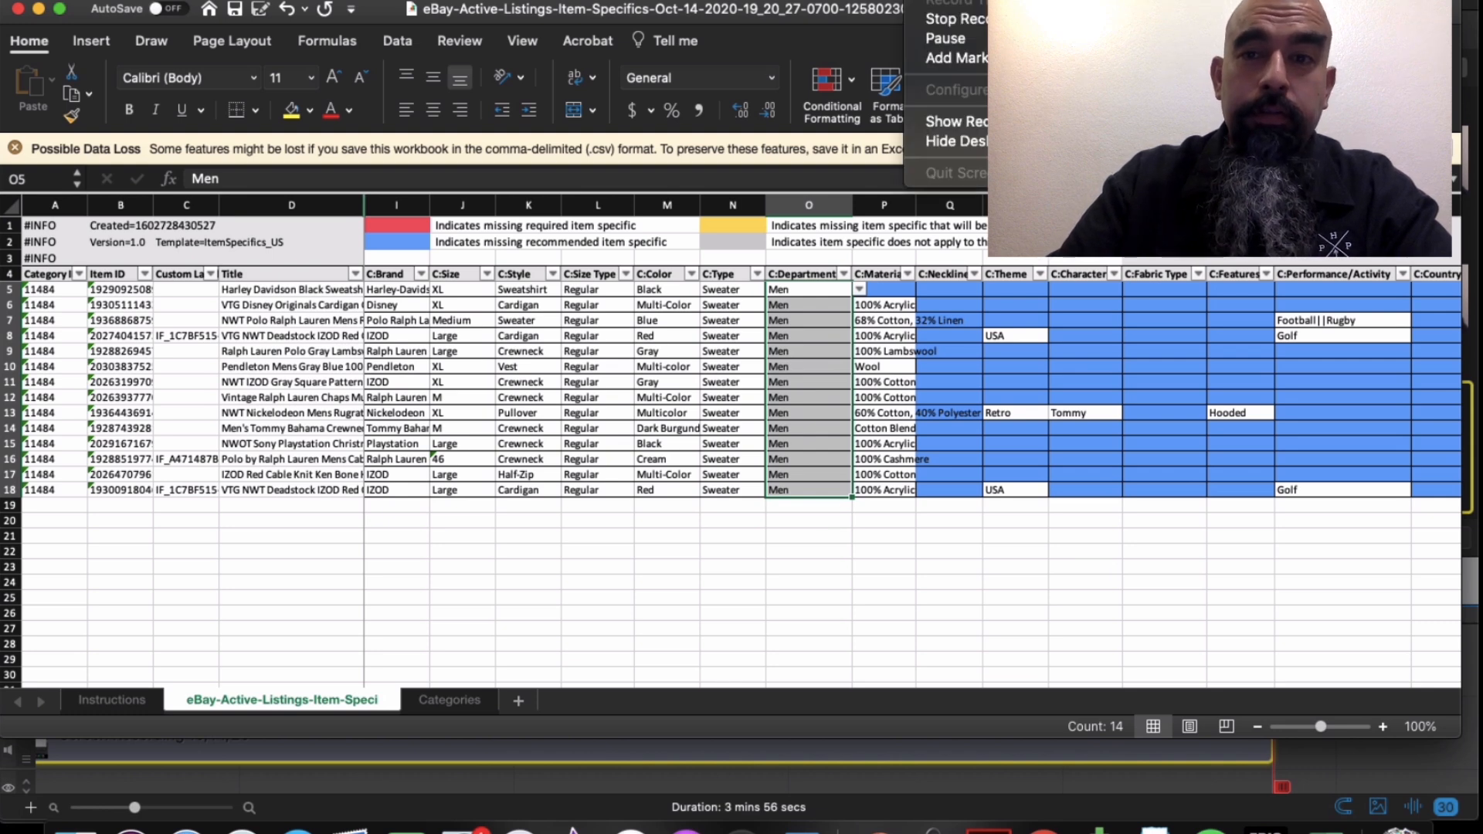
click(952, 18)
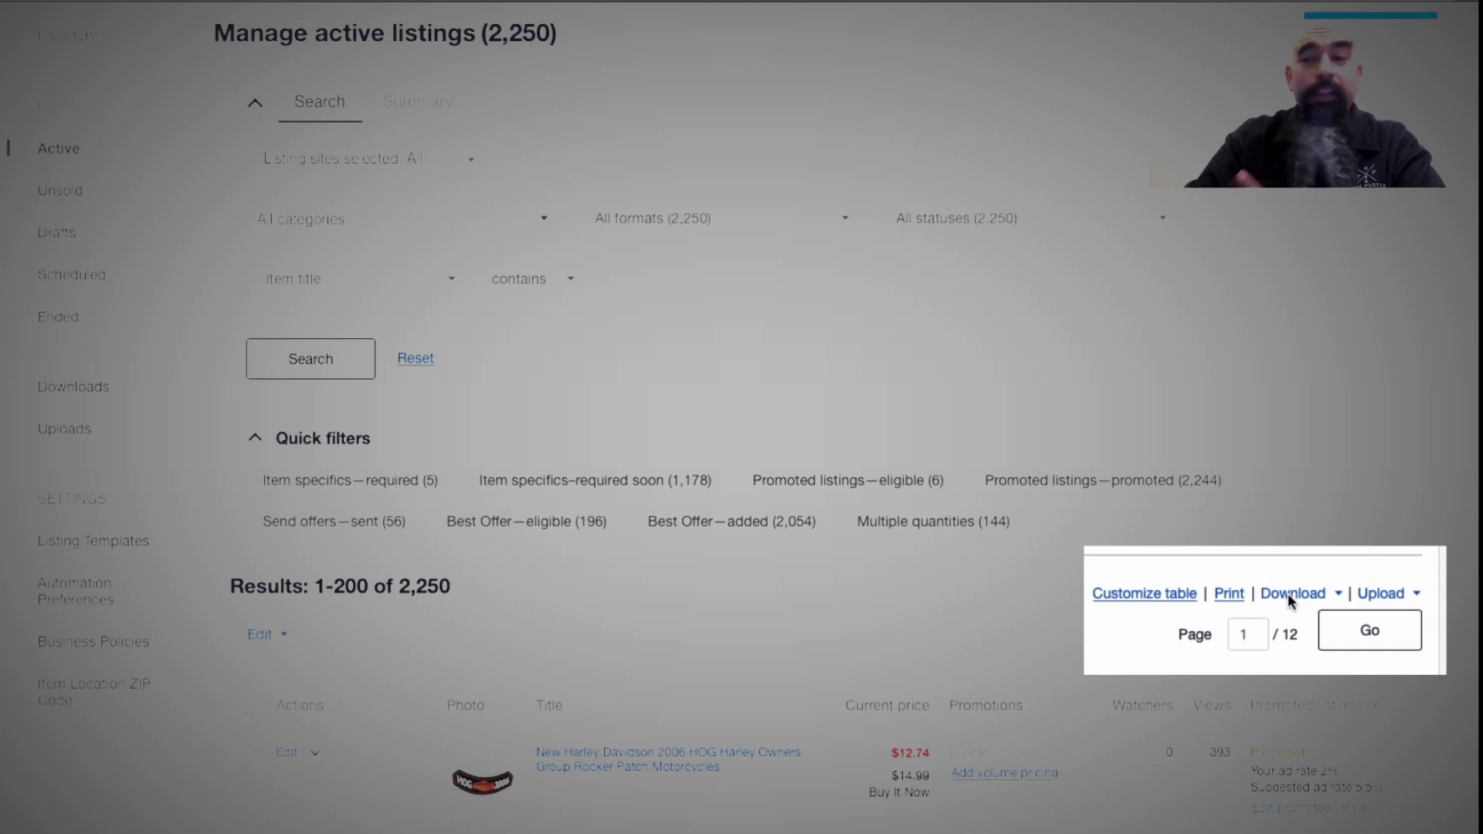
- Upload the item specifics CSV from the Item Specifics folder, then reload the listings page
click(1380, 594)
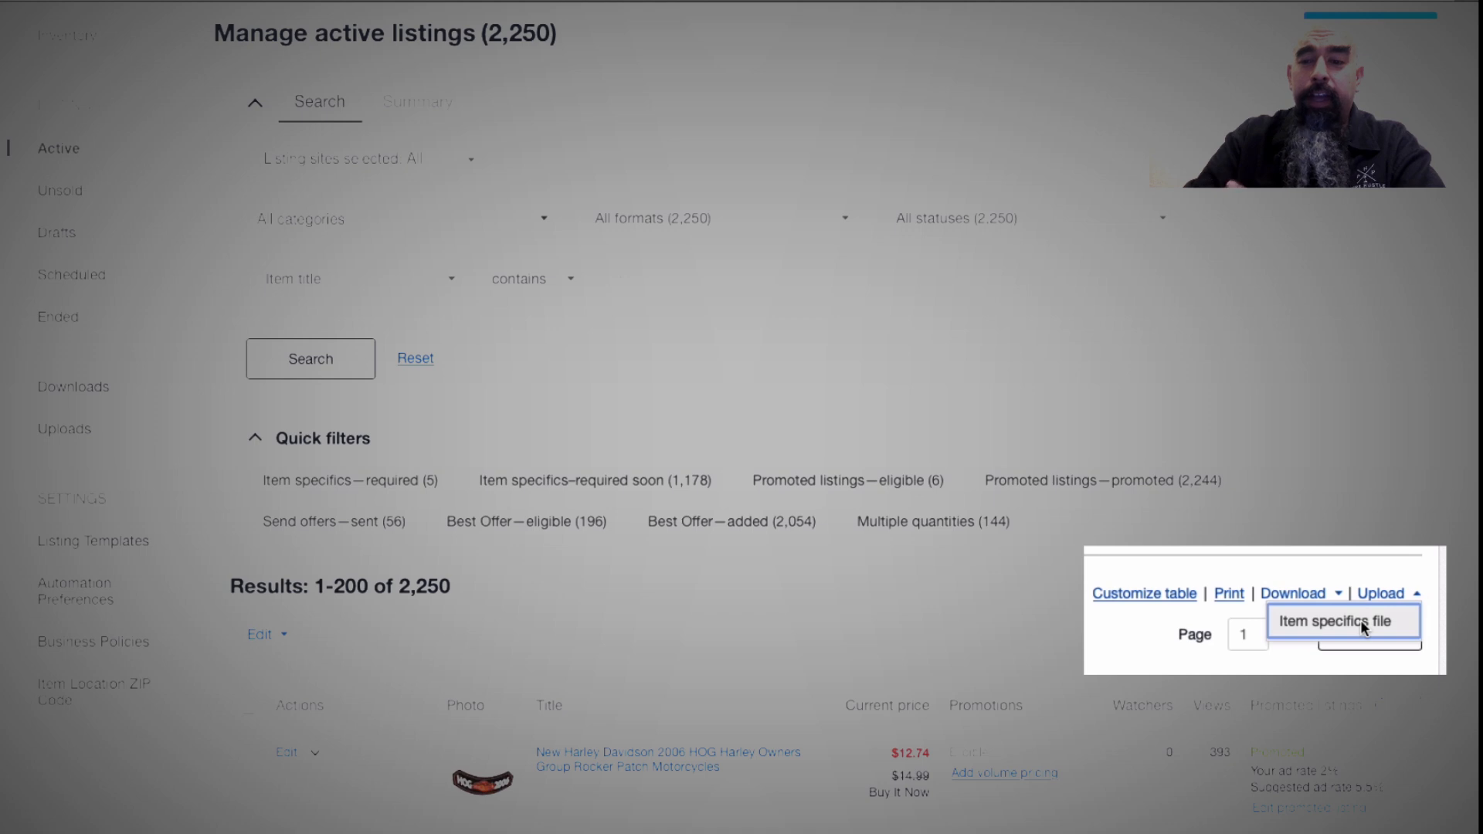
click(1360, 620)
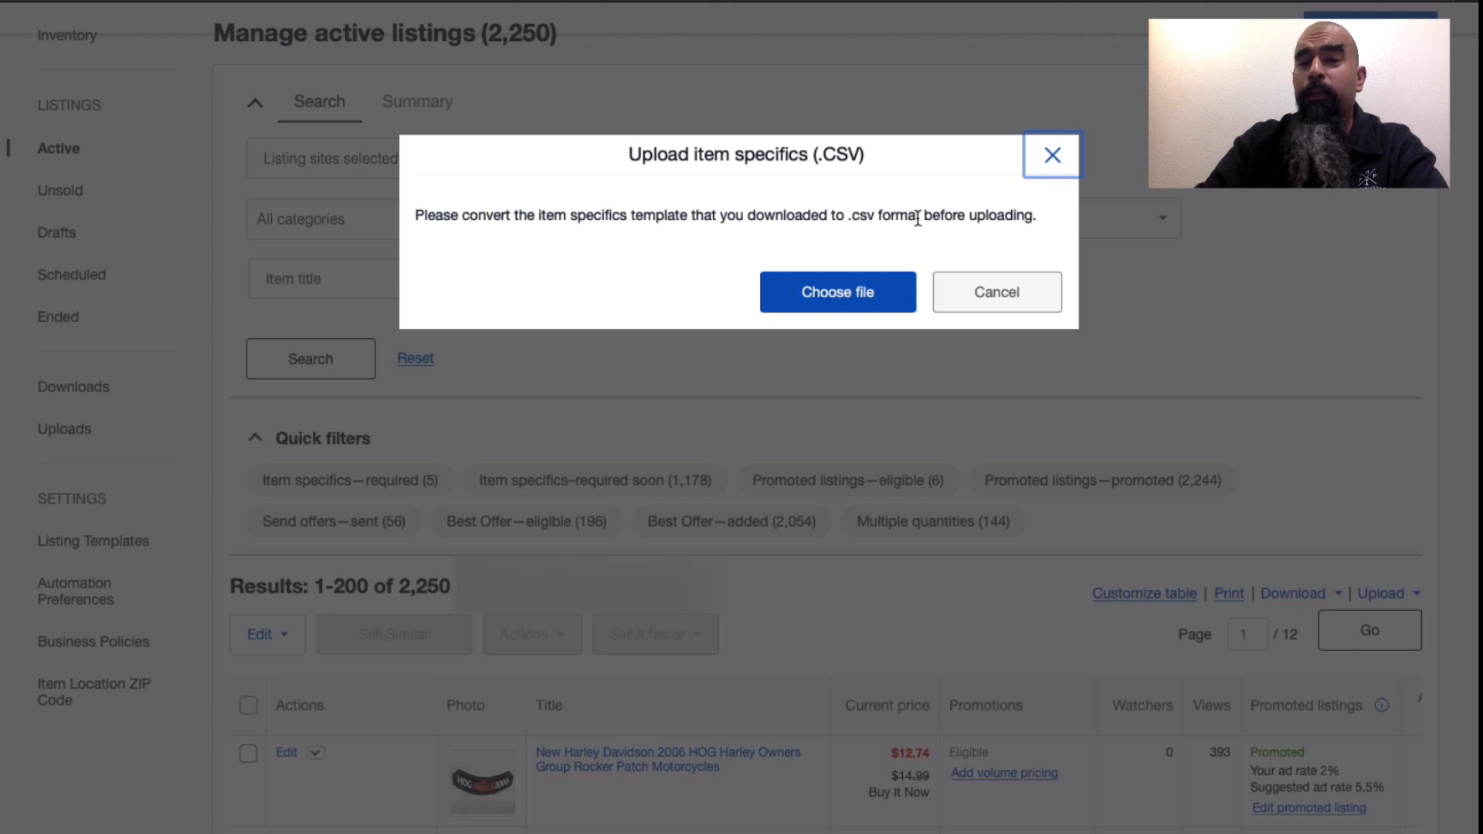
click(852, 298)
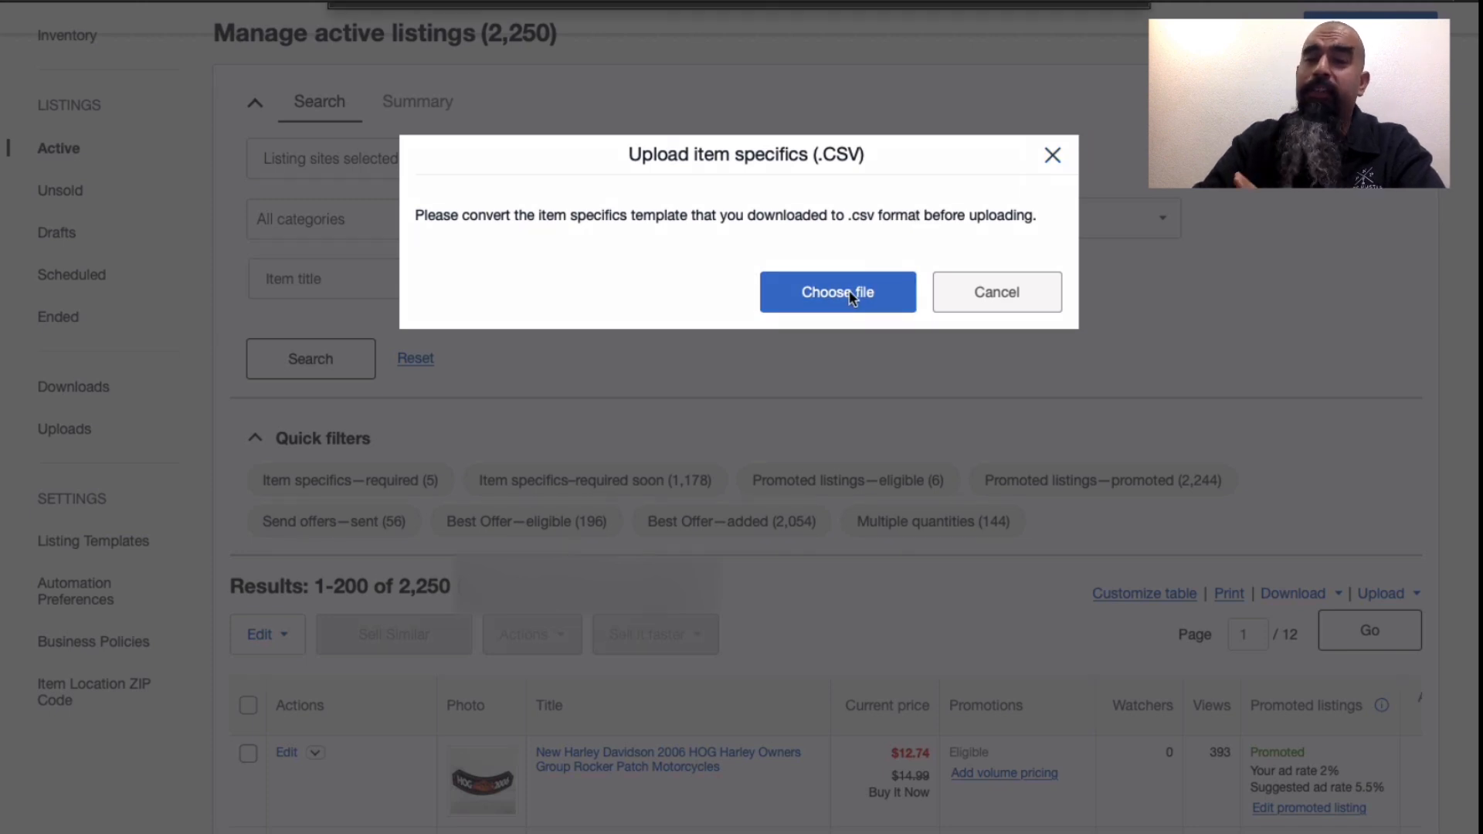
click(820, 26)
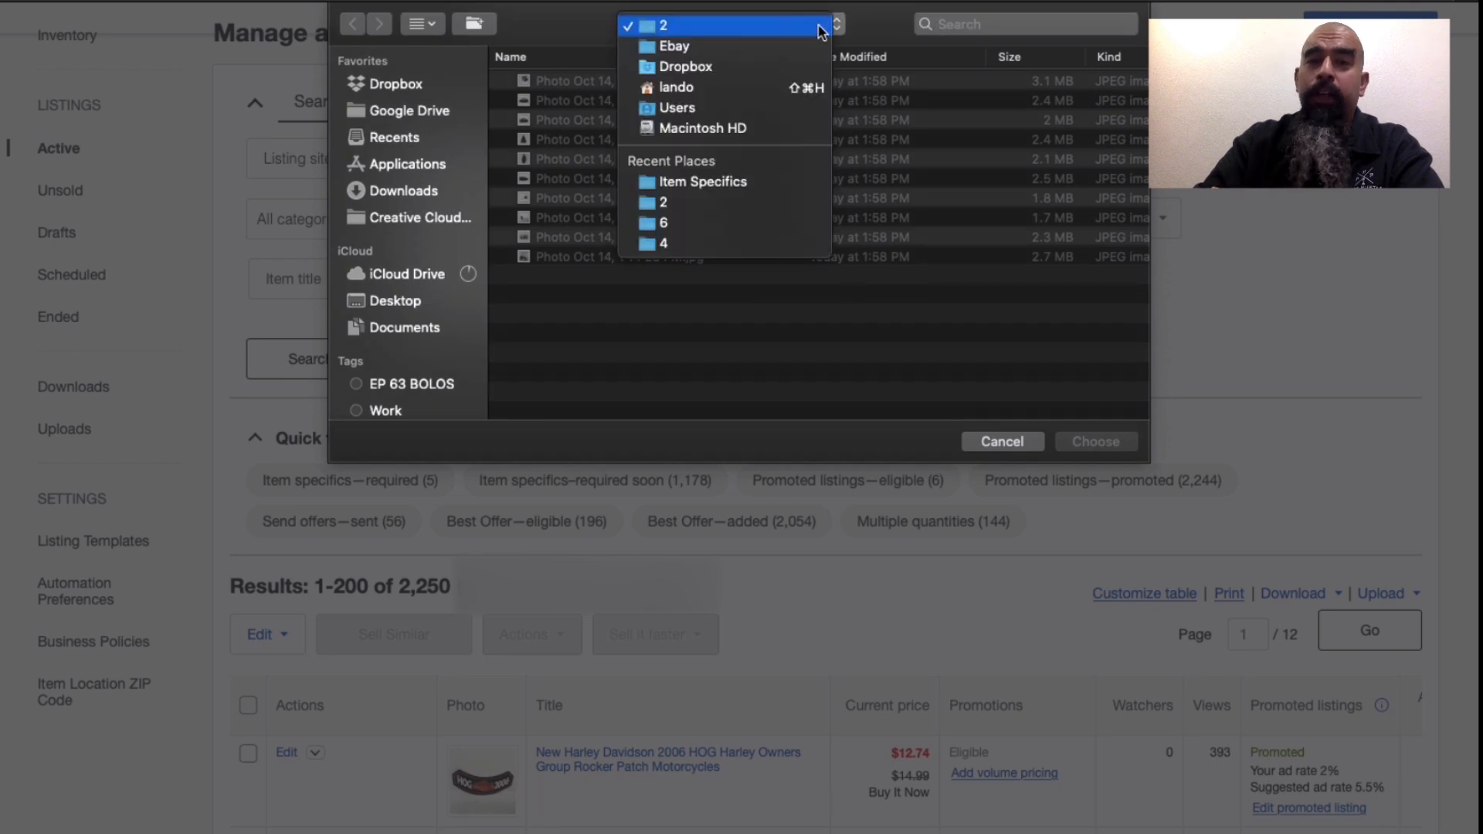
click(755, 184)
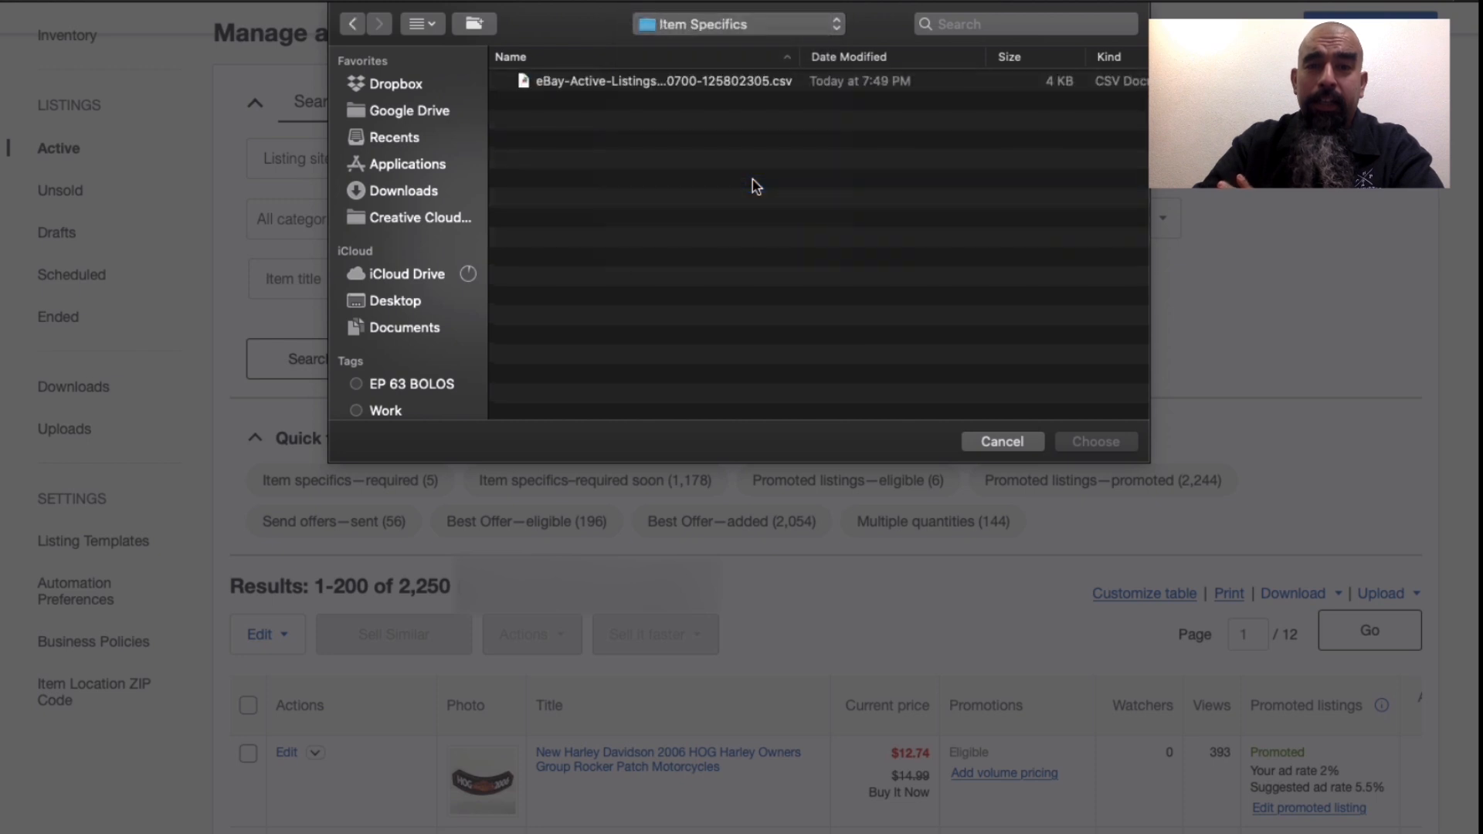
double_click(757, 83)
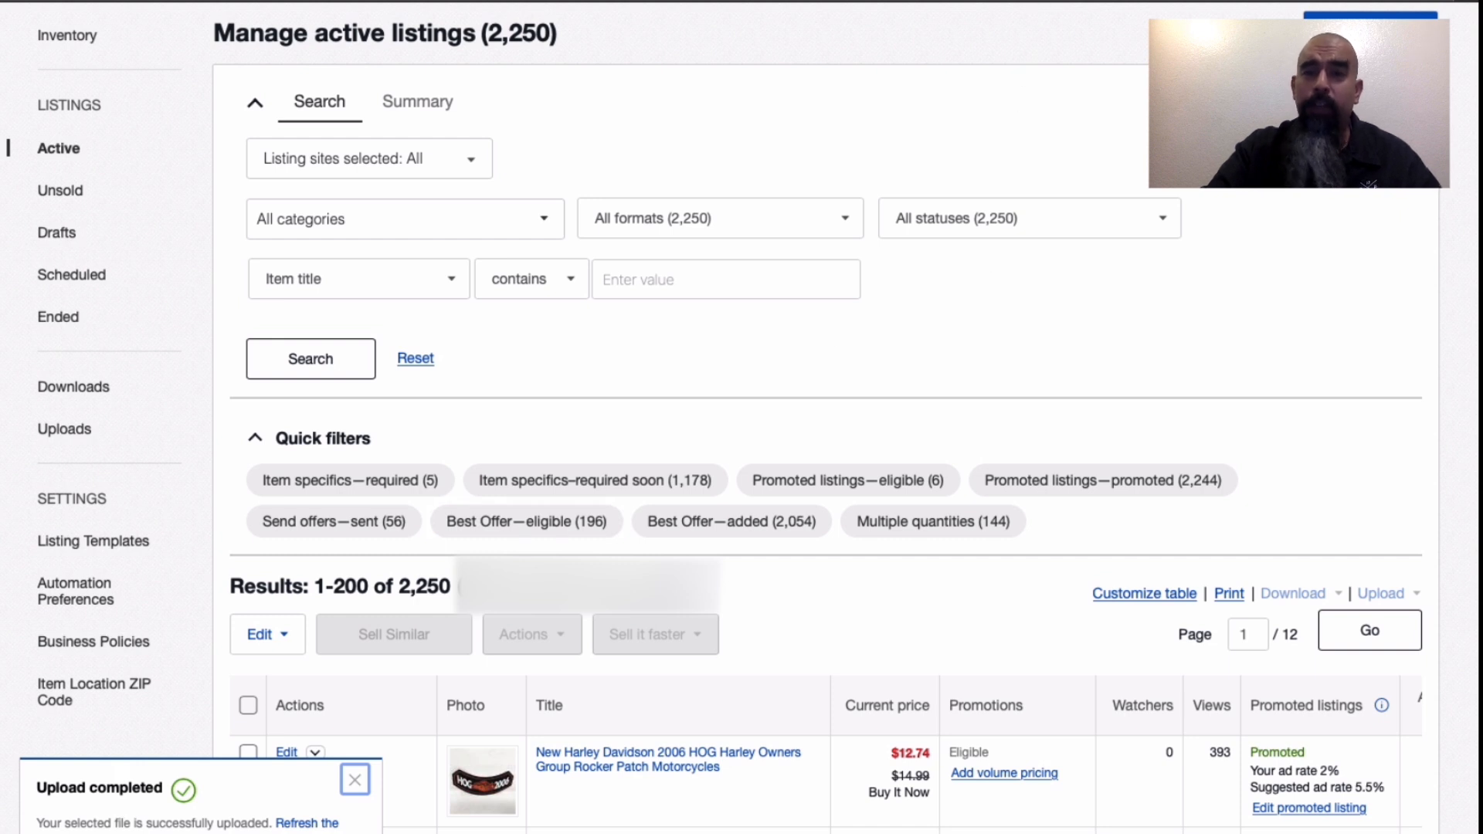
right_click(1018, 0)
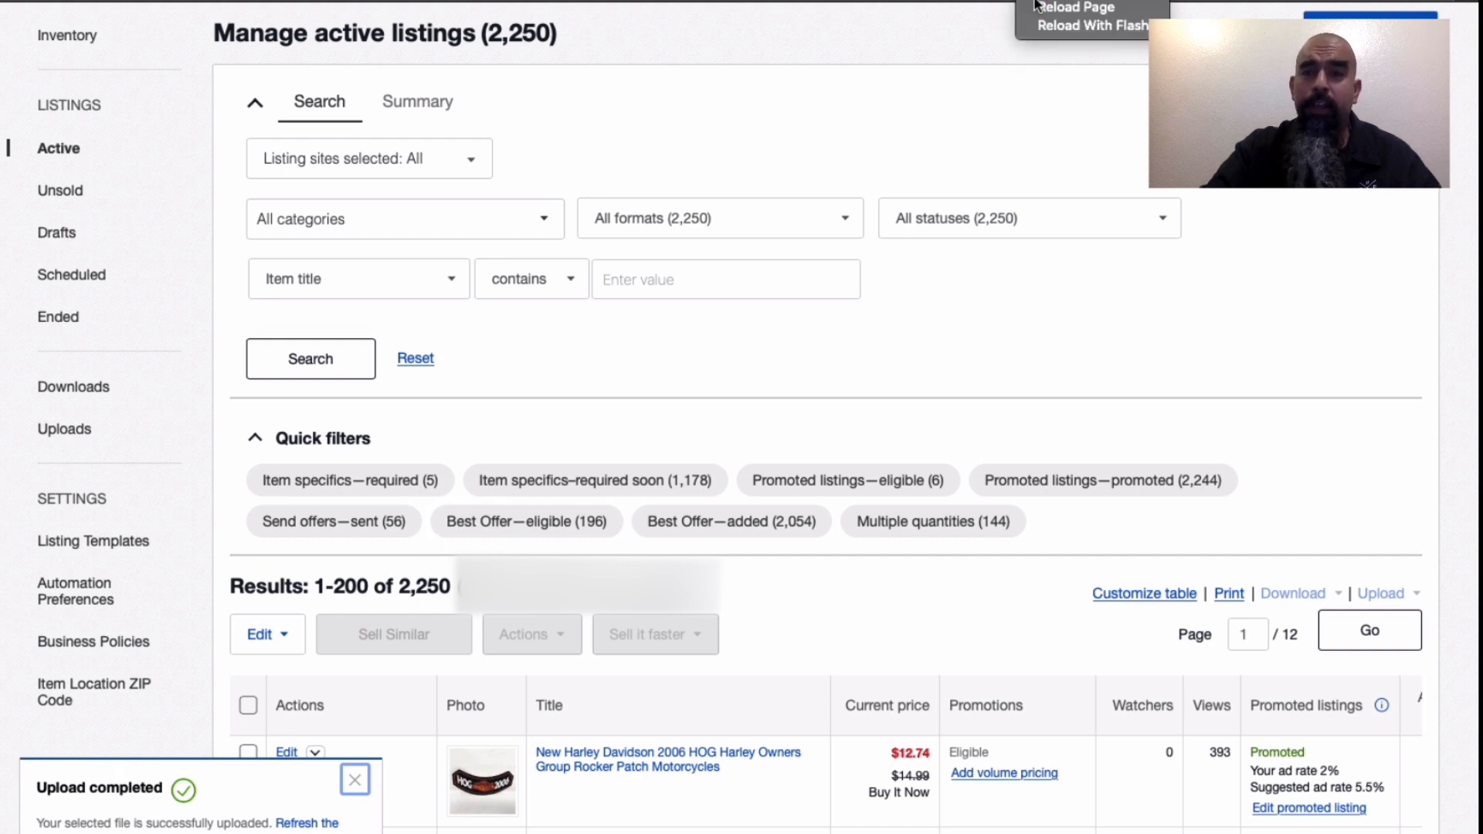
click(1077, 7)
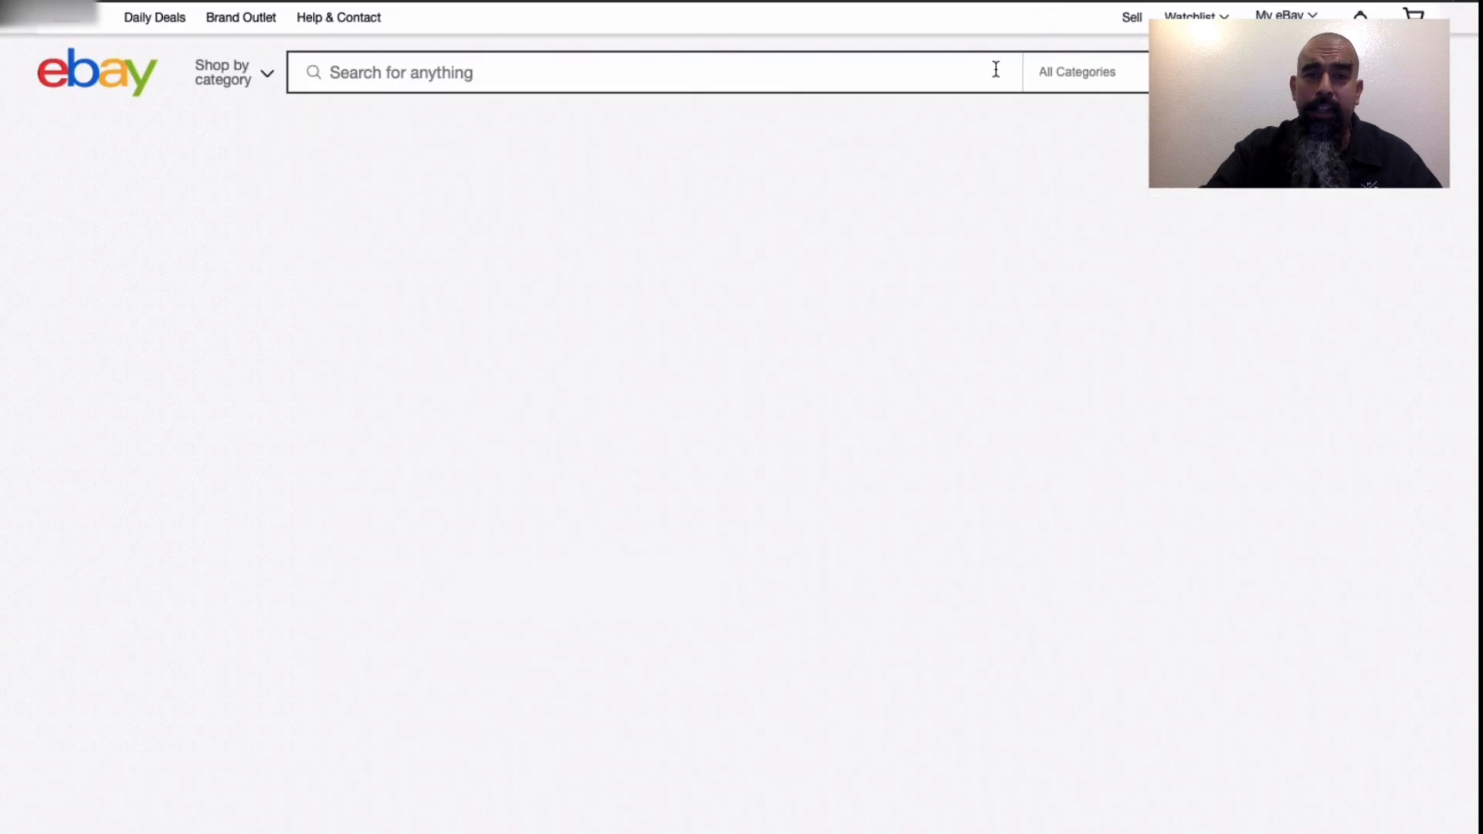